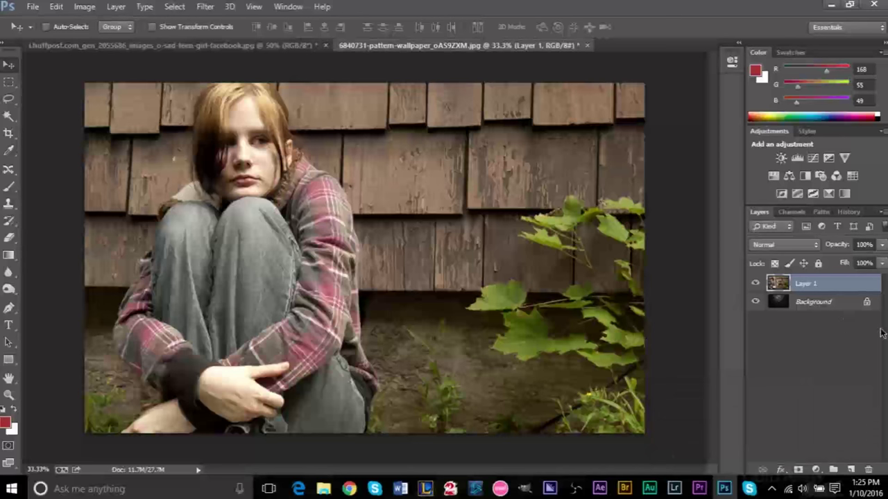
Hide Layer 1's girl photo so only the dark damask wallpaper shows
{"action": "left_click", "coordinate": [755, 284]}
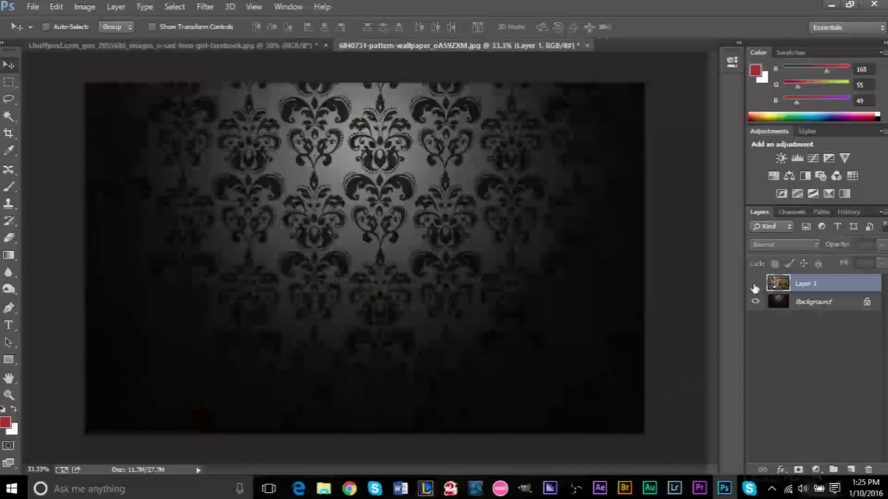
Make Layer 1 visible again over the wallpaper and pick the Eraser tool
{"action": "left_click", "coordinate": [755, 285]}
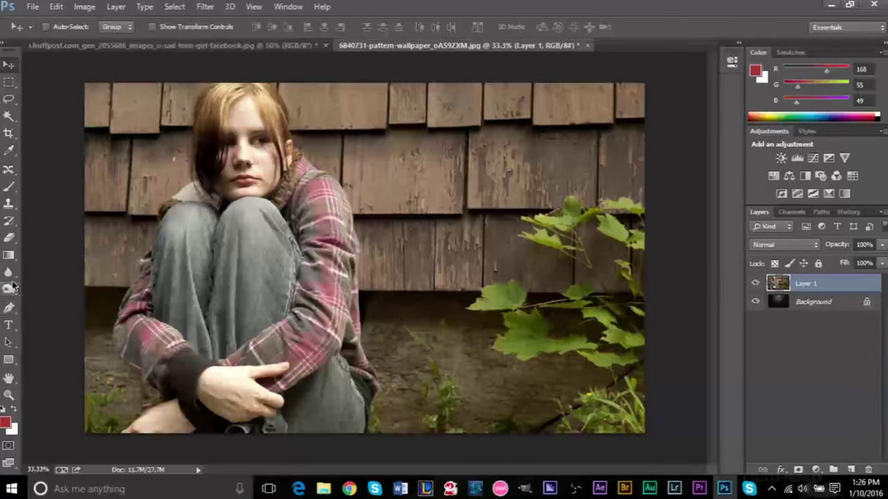
{"action": "left_click", "coordinate": [9, 236]}
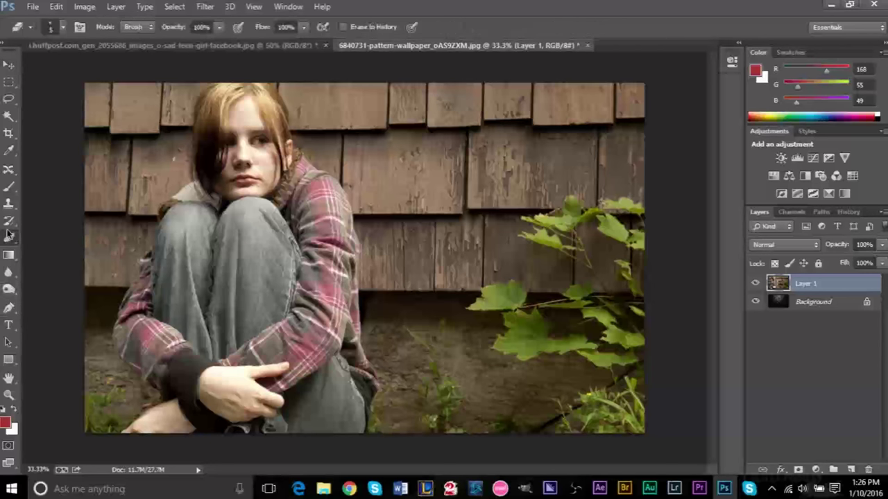
Set the eraser to 75 px and erase wall bands right of and left of the girl
{"action": "left_click", "coordinate": [61, 27]}
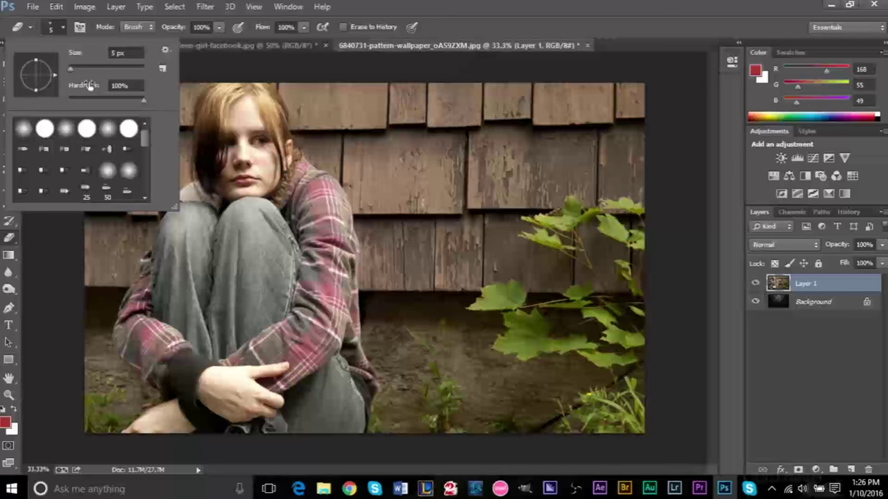
{"action": "left_click_drag", "start_coordinate": [70, 69], "coordinate": [96, 68]}
{"action": "left_click", "coordinate": [463, 211]}
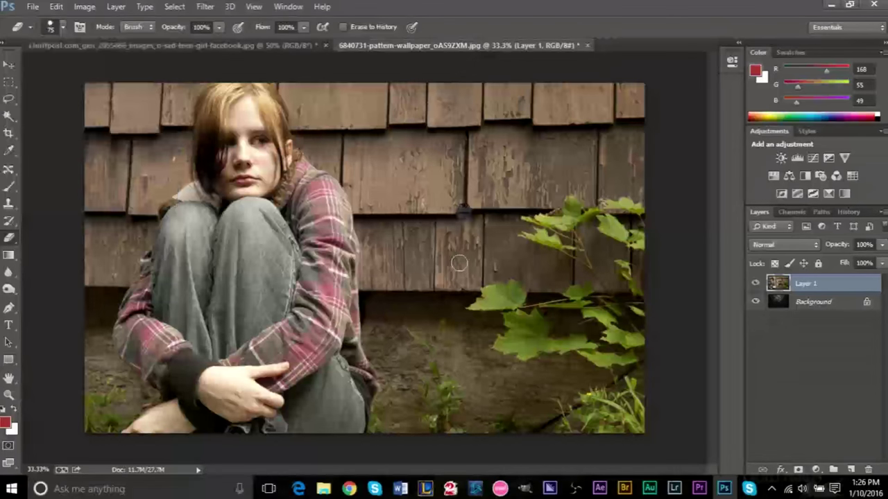
{"action": "mouse_move", "coordinate": [445, 222]}
{"action": "left_mouse_down"}
{"action": "mouse_move", "coordinate": [448, 361]}
{"action": "mouse_move", "coordinate": [419, 347]}
{"action": "left_mouse_up"}
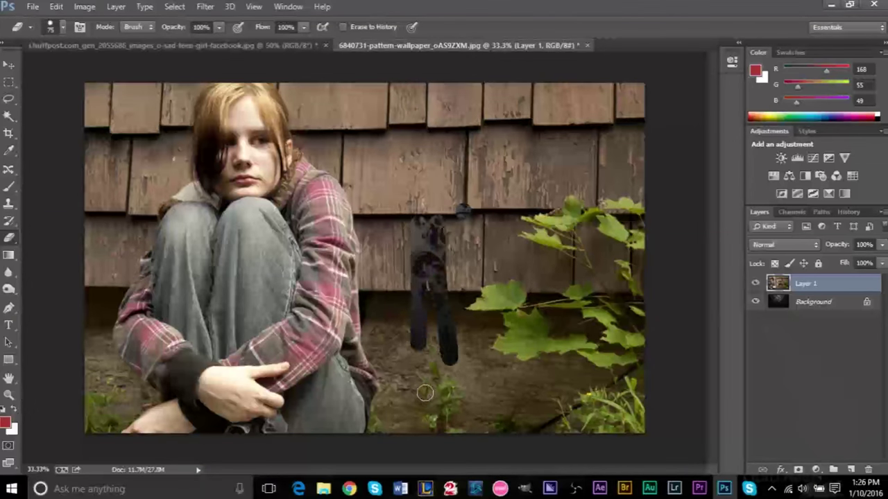
{"action": "mouse_move", "coordinate": [425, 393]}
{"action": "left_mouse_down"}
{"action": "mouse_move", "coordinate": [413, 149]}
{"action": "mouse_move", "coordinate": [412, 296]}
{"action": "mouse_move", "coordinate": [374, 82]}
{"action": "mouse_move", "coordinate": [355, 163]}
{"action": "mouse_move", "coordinate": [360, 182]}
{"action": "mouse_move", "coordinate": [323, 150]}
{"action": "mouse_move", "coordinate": [283, 90]}
{"action": "mouse_move", "coordinate": [286, 114]}
{"action": "mouse_move", "coordinate": [372, 248]}
{"action": "mouse_move", "coordinate": [390, 371]}
{"action": "mouse_move", "coordinate": [385, 441]}
{"action": "mouse_move", "coordinate": [357, 295]}
{"action": "mouse_move", "coordinate": [366, 235]}
{"action": "mouse_move", "coordinate": [392, 420]}
{"action": "mouse_move", "coordinate": [380, 427]}
{"action": "mouse_move", "coordinate": [390, 388]}
{"action": "left_mouse_up"}
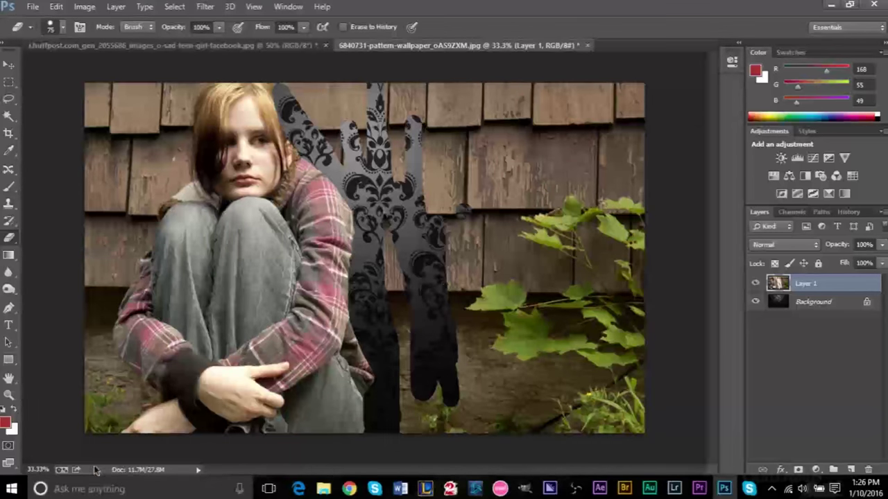
{"action": "mouse_move", "coordinate": [109, 432]}
{"action": "left_mouse_down"}
{"action": "mouse_move", "coordinate": [139, 412]}
{"action": "mouse_move", "coordinate": [111, 328]}
{"action": "mouse_move", "coordinate": [115, 291]}
{"action": "mouse_move", "coordinate": [189, 67]}
{"action": "mouse_move", "coordinate": [191, 163]}
{"action": "mouse_move", "coordinate": [119, 320]}
{"action": "mouse_move", "coordinate": [172, 122]}
{"action": "mouse_move", "coordinate": [159, 222]}
{"action": "mouse_move", "coordinate": [179, 105]}
{"action": "mouse_move", "coordinate": [193, 78]}
{"action": "mouse_move", "coordinate": [270, 77]}
{"action": "mouse_move", "coordinate": [303, 90]}
{"action": "mouse_move", "coordinate": [414, 183]}
{"action": "mouse_move", "coordinate": [395, 132]}
{"action": "mouse_move", "coordinate": [461, 207]}
{"action": "mouse_move", "coordinate": [457, 300]}
{"action": "mouse_move", "coordinate": [406, 250]}
{"action": "mouse_move", "coordinate": [401, 283]}
{"action": "mouse_move", "coordinate": [416, 389]}
{"action": "left_mouse_up"}
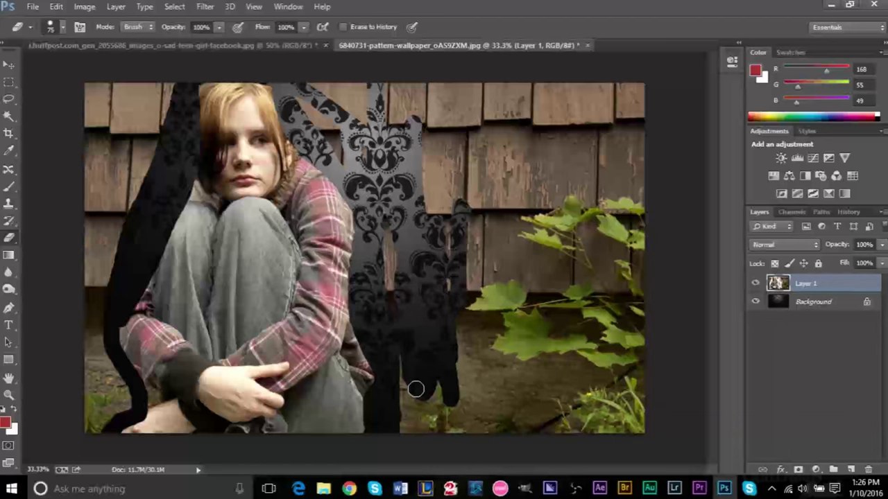
Toggle the wallpaper and photo layers to check transparency, then undo the eraser strokes
{"action": "left_click", "coordinate": [757, 303]}
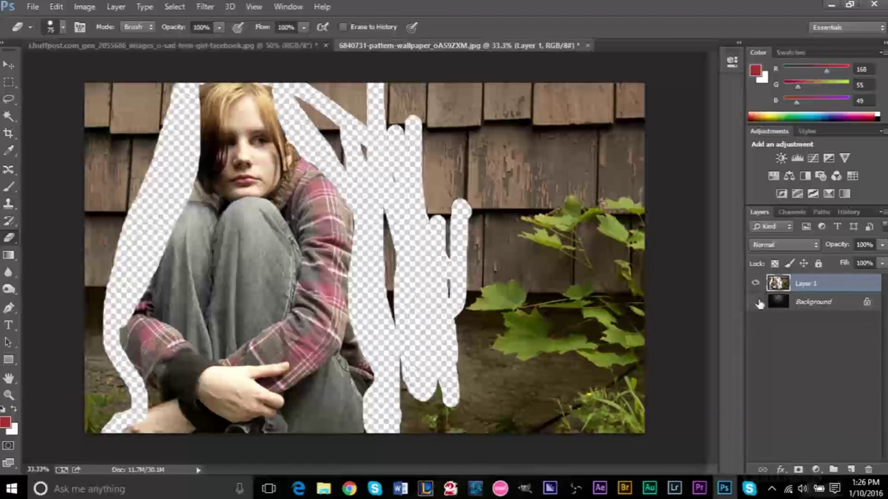
{"action": "left_click", "coordinate": [756, 302]}
{"action": "left_click", "coordinate": [756, 283]}
{"action": "left_click", "coordinate": [756, 284]}
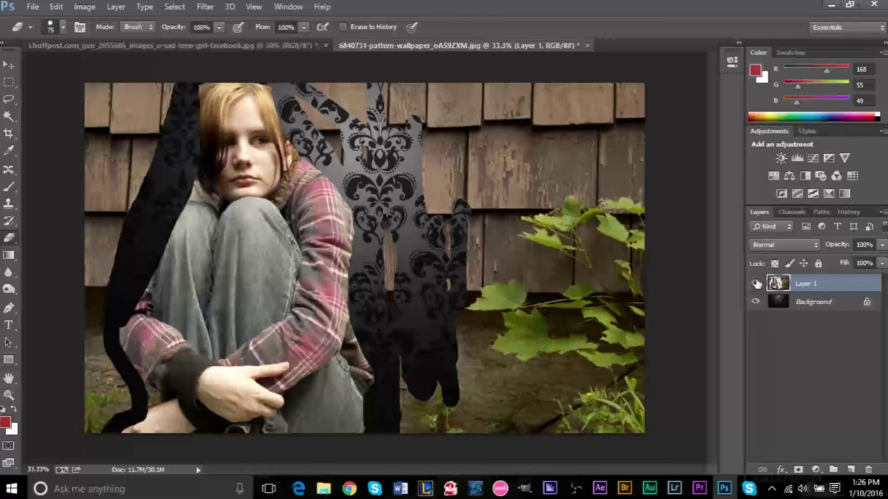
{"action": "key", "text": "ctrl+alt+z"}
{"action": "key", "text": "ctrl+alt+z"}
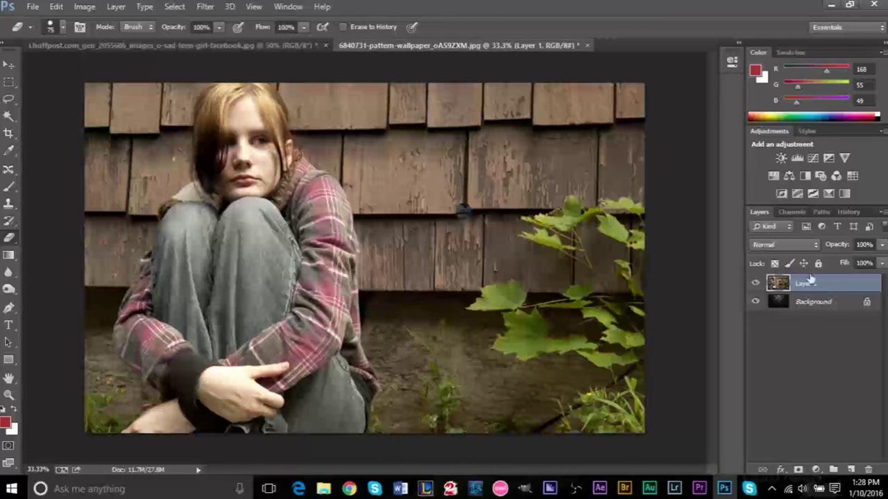
Add a white layer mask to Layer 1 and target the mask thumbnail for editing
{"action": "left_click", "coordinate": [798, 470]}
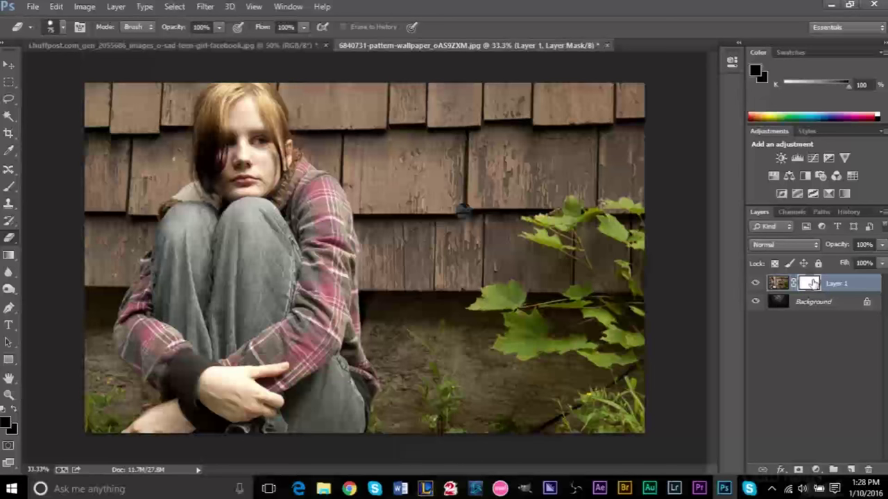
{"action": "left_click", "coordinate": [777, 287]}
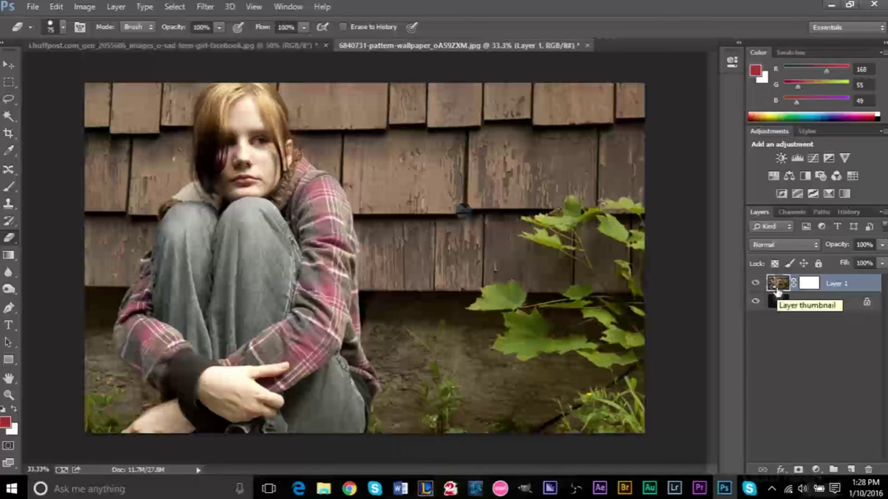
{"action": "left_click", "coordinate": [807, 284]}
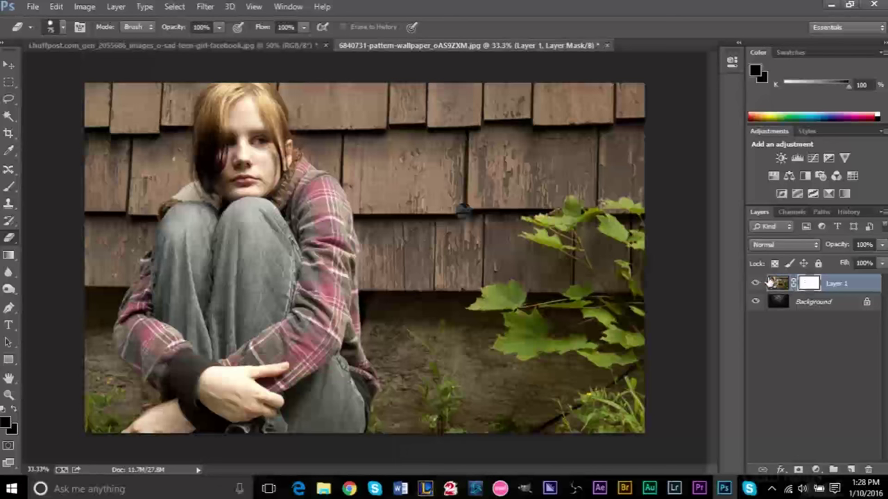
{"action": "left_click", "coordinate": [787, 286]}
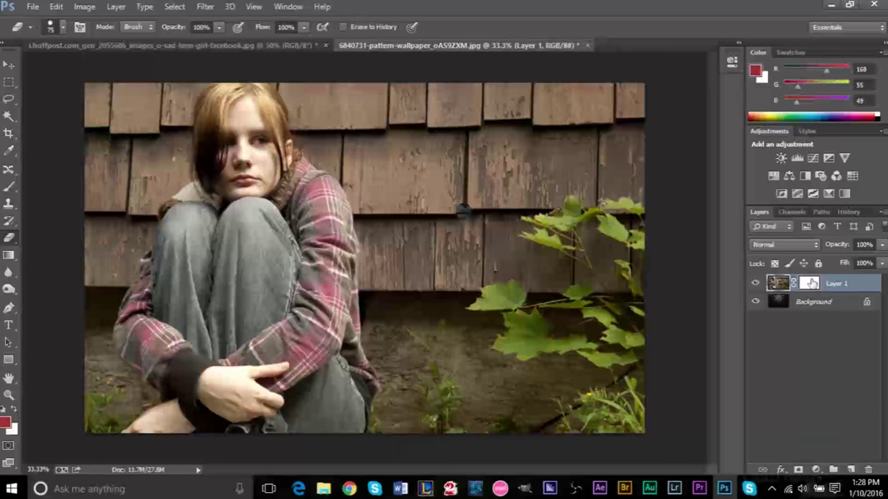
{"action": "left_click", "coordinate": [812, 283]}
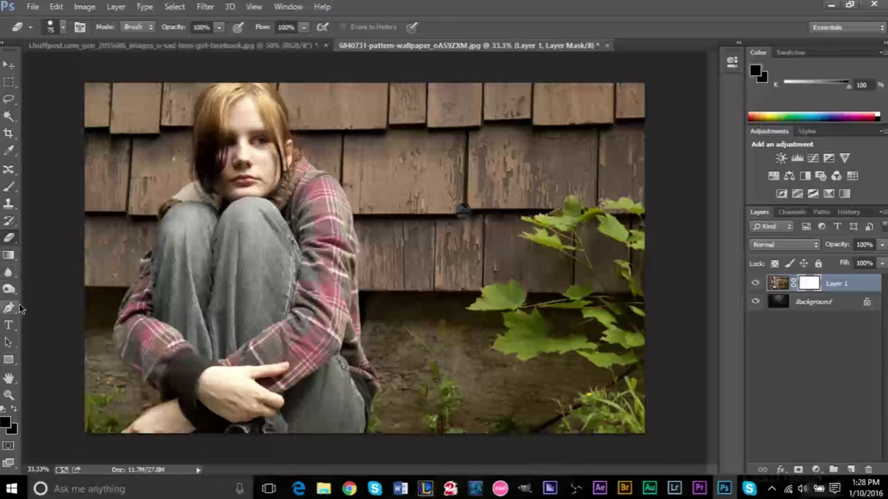
Choose the Brush with black foreground colour and zoom in on the girl's left side
{"action": "left_click", "coordinate": [8, 190]}
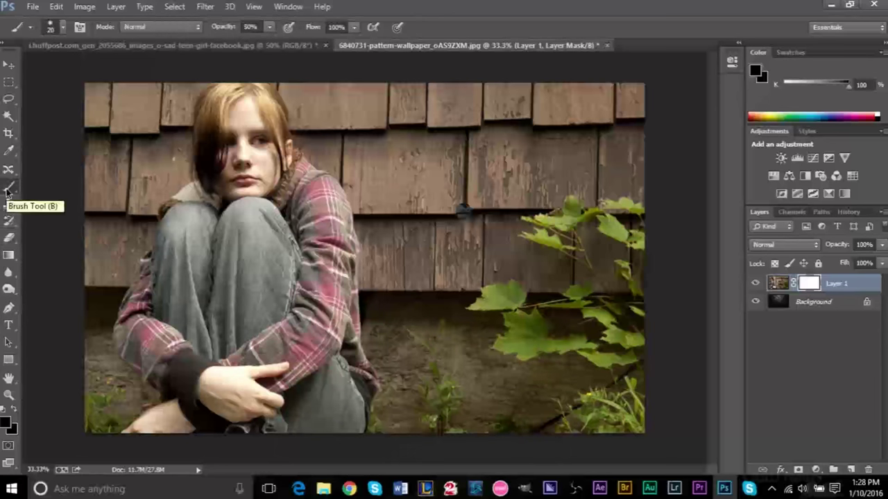
{"action": "left_click", "coordinate": [7, 421]}
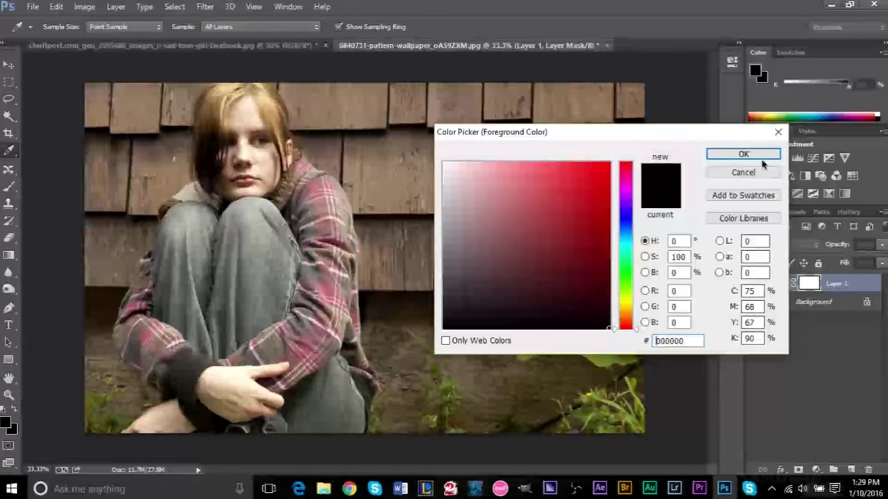
{"action": "left_click", "coordinate": [743, 154]}
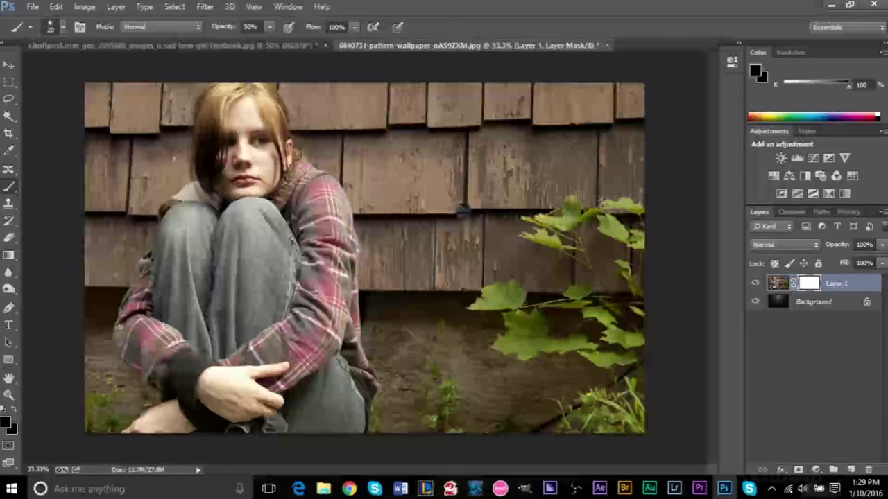
{"action": "scroll", "coordinate": [118, 350], "scroll_direction": "up", "scroll_amount": 5}
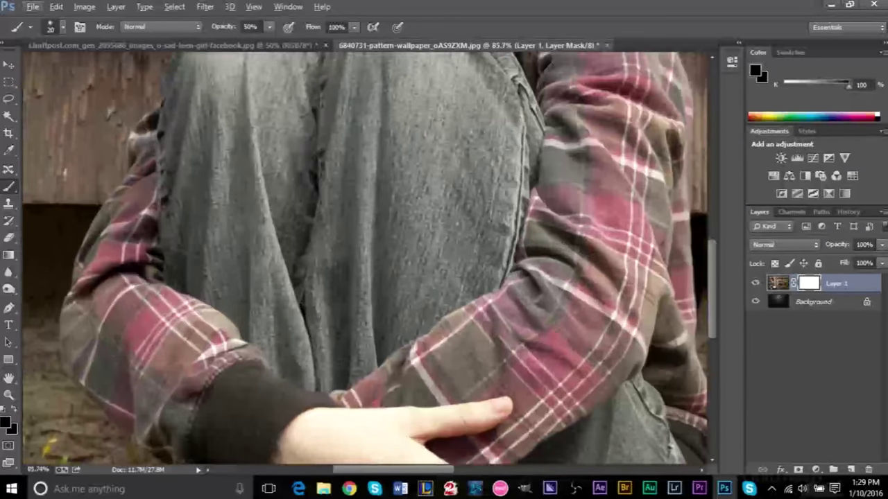
{"action": "left_click_drag", "start_coordinate": [713, 324], "coordinate": [726, 379]}
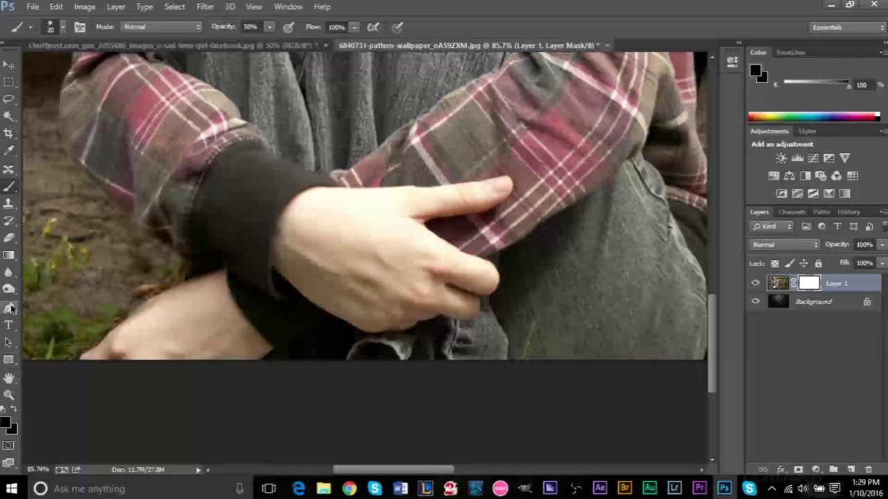
Mask the wall beside the girl's lower hand and arm up past her shoulder
{"action": "left_click", "coordinate": [8, 238]}
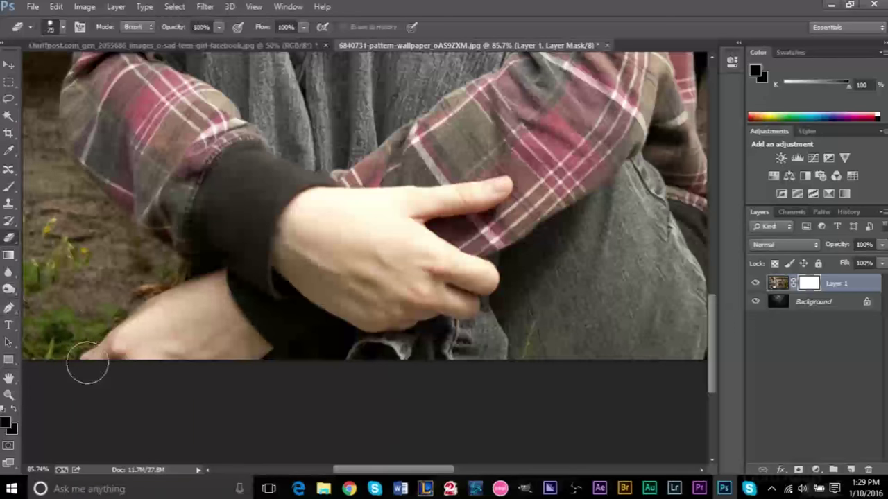
{"action": "left_click", "coordinate": [66, 338]}
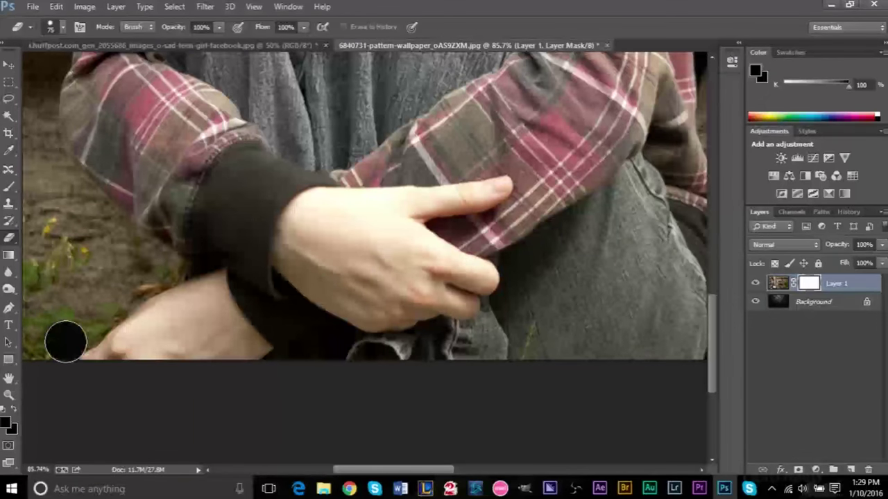
{"action": "mouse_move", "coordinate": [66, 338]}
{"action": "left_mouse_down"}
{"action": "mouse_move", "coordinate": [161, 284]}
{"action": "mouse_move", "coordinate": [164, 271]}
{"action": "mouse_move", "coordinate": [47, 149]}
{"action": "mouse_move", "coordinate": [40, 97]}
{"action": "left_mouse_up"}
{"action": "scroll", "coordinate": [43, 143], "scroll_direction": "up", "scroll_amount": 6}
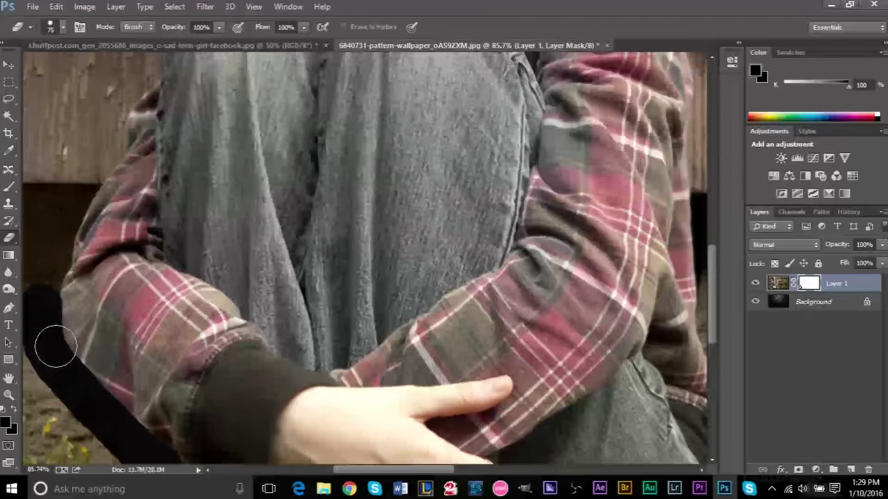
{"action": "scroll", "coordinate": [55, 347], "scroll_direction": "up", "scroll_amount": 1}
{"action": "mouse_move", "coordinate": [39, 327]}
{"action": "left_mouse_down"}
{"action": "mouse_move", "coordinate": [52, 275]}
{"action": "mouse_move", "coordinate": [135, 112]}
{"action": "left_mouse_up"}
{"action": "scroll", "coordinate": [145, 118], "scroll_direction": "up", "scroll_amount": 4}
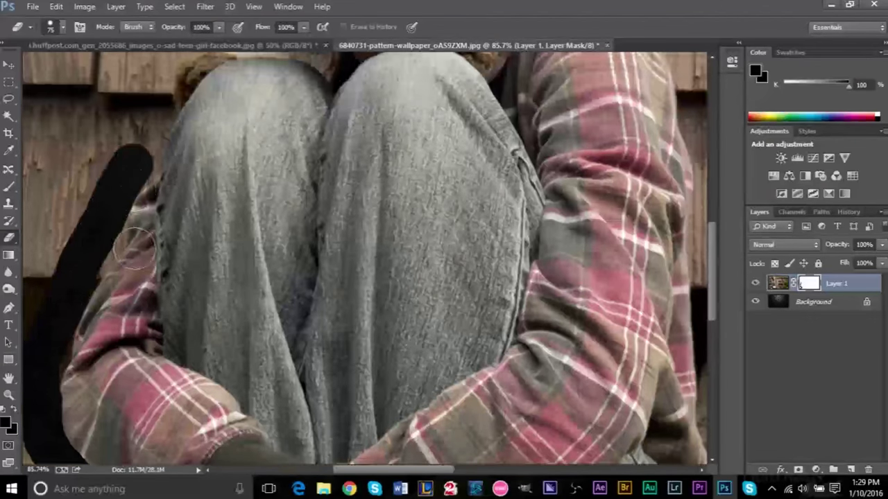
{"action": "mouse_move", "coordinate": [154, 276]}
{"action": "left_mouse_down"}
{"action": "mouse_move", "coordinate": [168, 233]}
{"action": "mouse_move", "coordinate": [166, 201]}
{"action": "mouse_move", "coordinate": [181, 159]}
{"action": "mouse_move", "coordinate": [235, 123]}
{"action": "left_mouse_up"}
Mask the wall up to the image top beside the hair and along the hood edge
{"action": "scroll", "coordinate": [235, 123], "scroll_direction": "up", "scroll_amount": 2}
{"action": "mouse_move", "coordinate": [243, 158]}
{"action": "left_mouse_down"}
{"action": "mouse_move", "coordinate": [241, 205]}
{"action": "mouse_move", "coordinate": [255, 84]}
{"action": "left_mouse_up"}
{"action": "scroll", "coordinate": [231, 184], "scroll_direction": "up", "scroll_amount": 2}
{"action": "scroll", "coordinate": [231, 184], "scroll_direction": "up", "scroll_amount": 3}
{"action": "mouse_move", "coordinate": [248, 253]}
{"action": "left_mouse_down"}
{"action": "mouse_move", "coordinate": [256, 179]}
{"action": "mouse_move", "coordinate": [269, 167]}
{"action": "mouse_move", "coordinate": [389, 151]}
{"action": "mouse_move", "coordinate": [461, 154]}
{"action": "mouse_move", "coordinate": [509, 206]}
{"action": "mouse_move", "coordinate": [543, 305]}
{"action": "mouse_move", "coordinate": [602, 378]}
{"action": "left_mouse_up"}
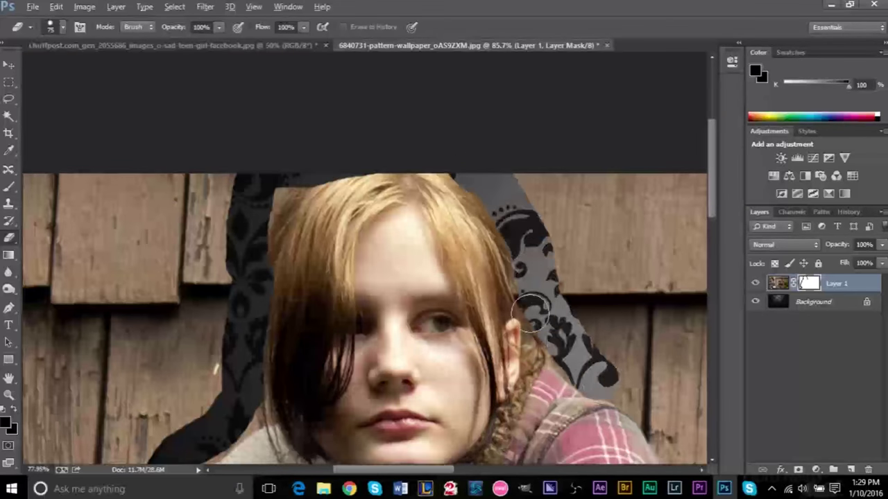
{"action": "scroll", "coordinate": [548, 305], "scroll_direction": "down", "scroll_amount": 5}
{"action": "scroll", "coordinate": [54, 275], "scroll_direction": "up", "scroll_amount": 2}
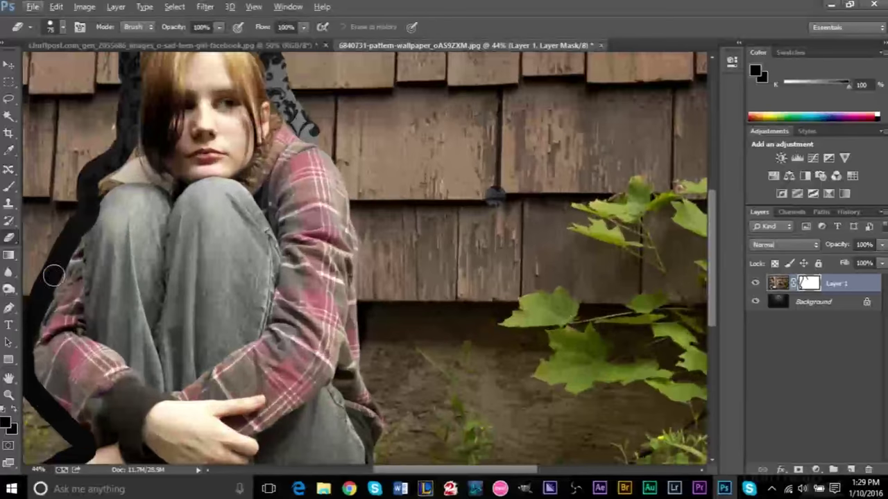
{"action": "scroll", "coordinate": [58, 196], "scroll_direction": "up", "scroll_amount": 3}
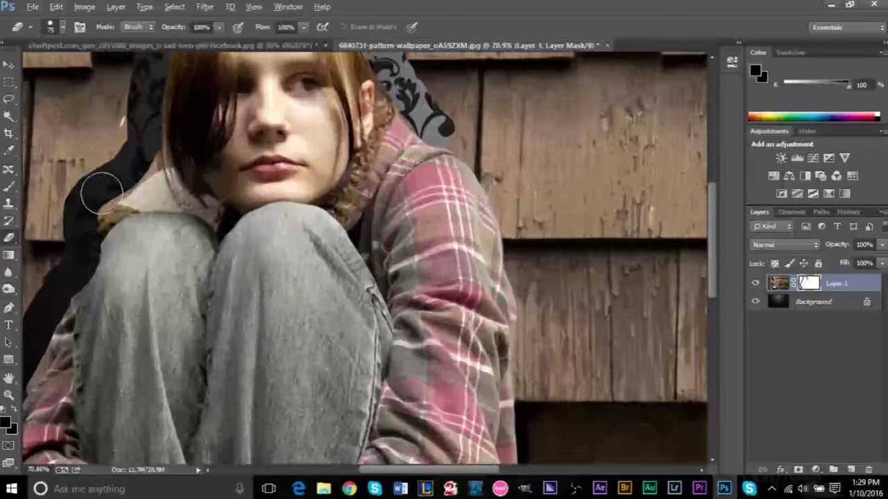
{"action": "scroll", "coordinate": [101, 192], "scroll_direction": "up", "scroll_amount": 2}
{"action": "mouse_move", "coordinate": [79, 234]}
{"action": "left_mouse_down"}
{"action": "mouse_move", "coordinate": [91, 217]}
{"action": "mouse_move", "coordinate": [149, 190]}
{"action": "mouse_move", "coordinate": [162, 152]}
{"action": "left_mouse_up"}
{"action": "scroll", "coordinate": [162, 151], "scroll_direction": "down", "scroll_amount": 4}
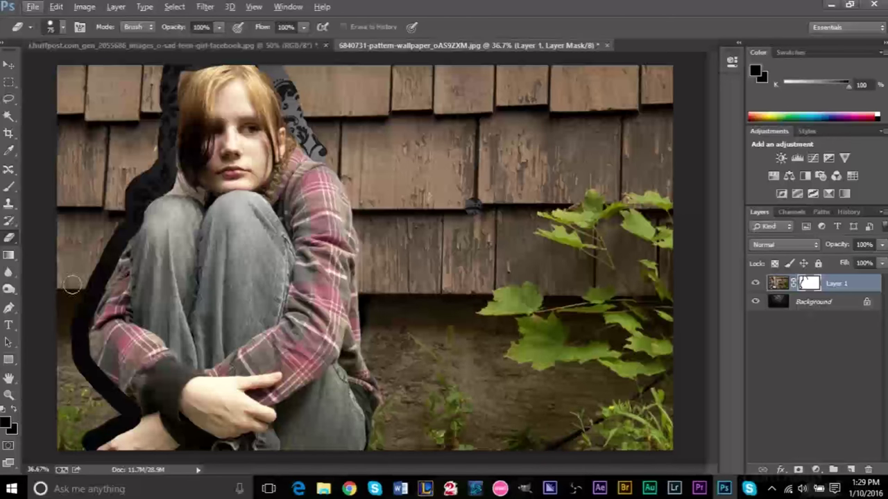
{"action": "scroll", "coordinate": [118, 213], "scroll_direction": "up", "scroll_amount": 5}
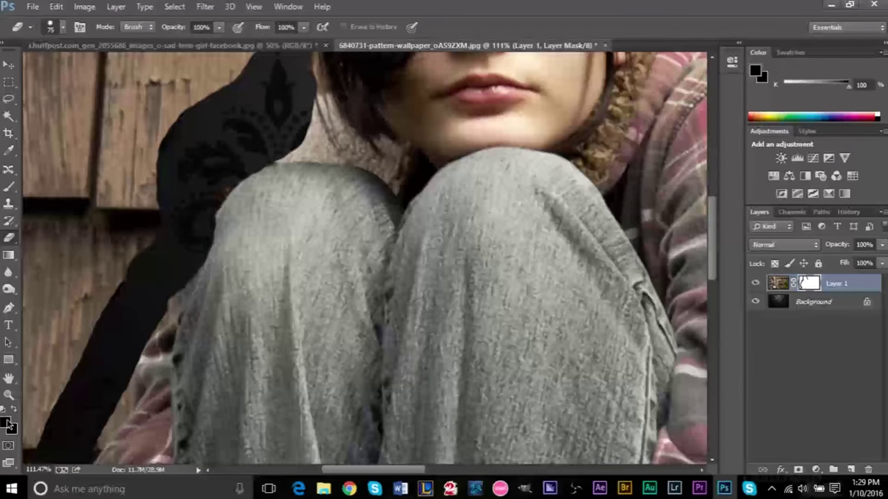
Set the foreground colour to pure white and undo a stray stroke near the knee
{"action": "left_click", "coordinate": [10, 426]}
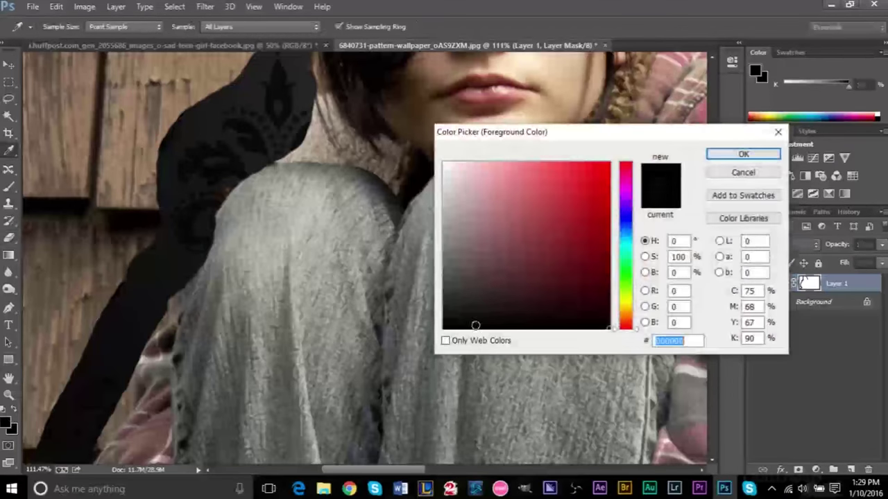
{"action": "left_click_drag", "start_coordinate": [485, 283], "coordinate": [365, 79]}
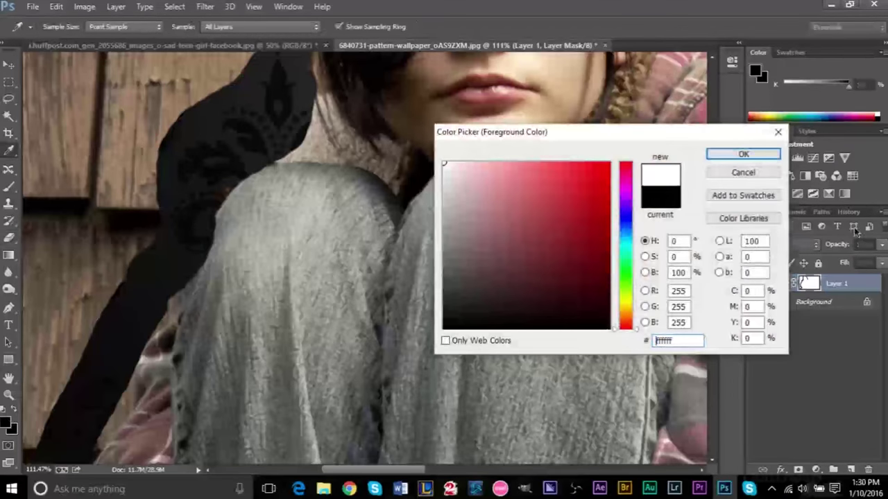
{"action": "left_click", "coordinate": [743, 154]}
{"action": "key", "text": "e"}
{"action": "left_click_drag", "start_coordinate": [212, 278], "coordinate": [229, 234]}
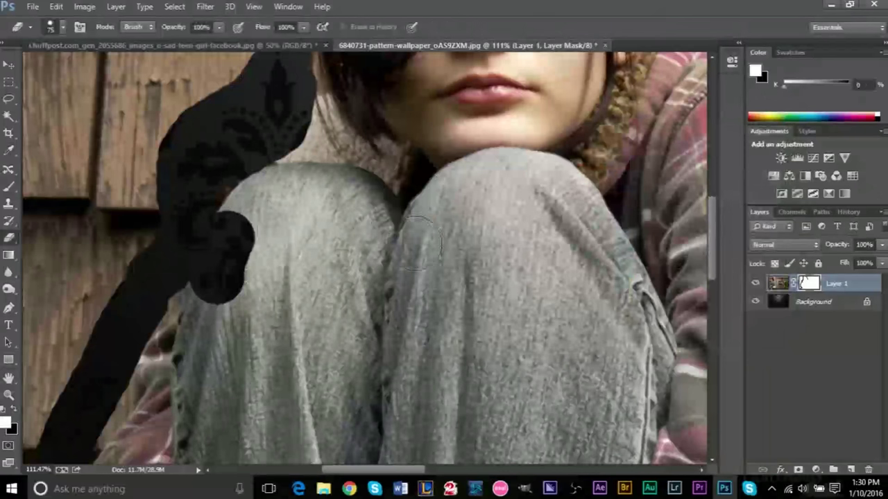
{"action": "key", "text": "ctrl+z"}
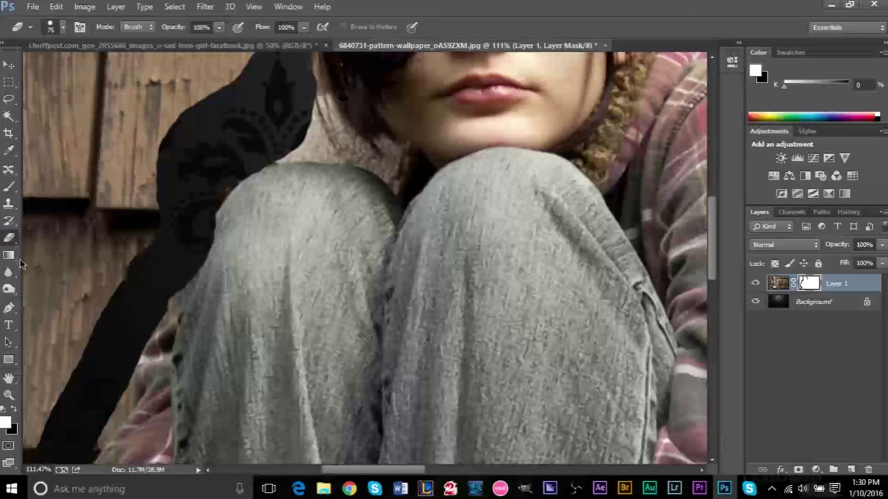
With a 50% opacity brush, paint back the jeans edge and the area around the knee
{"action": "left_click", "coordinate": [8, 186]}
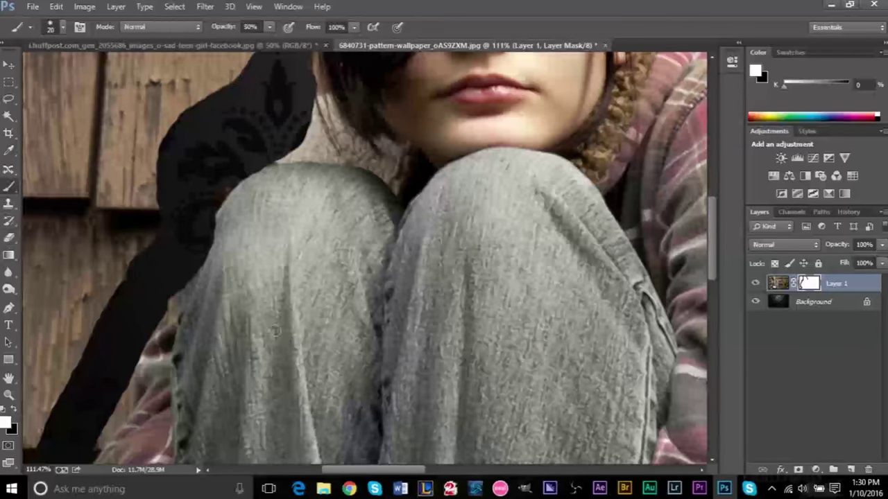
{"action": "left_click_drag", "start_coordinate": [197, 283], "coordinate": [208, 246]}
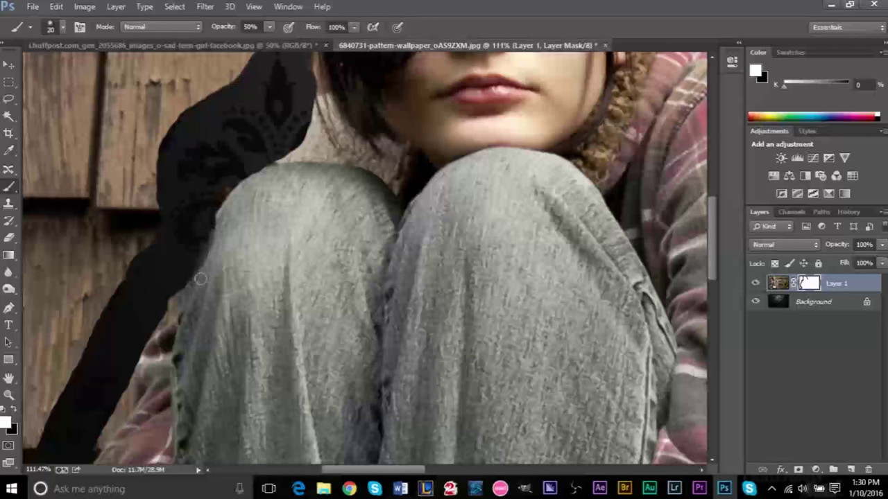
{"action": "mouse_move", "coordinate": [200, 279]}
{"action": "left_mouse_down"}
{"action": "mouse_move", "coordinate": [206, 242]}
{"action": "mouse_move", "coordinate": [198, 276]}
{"action": "left_mouse_up"}
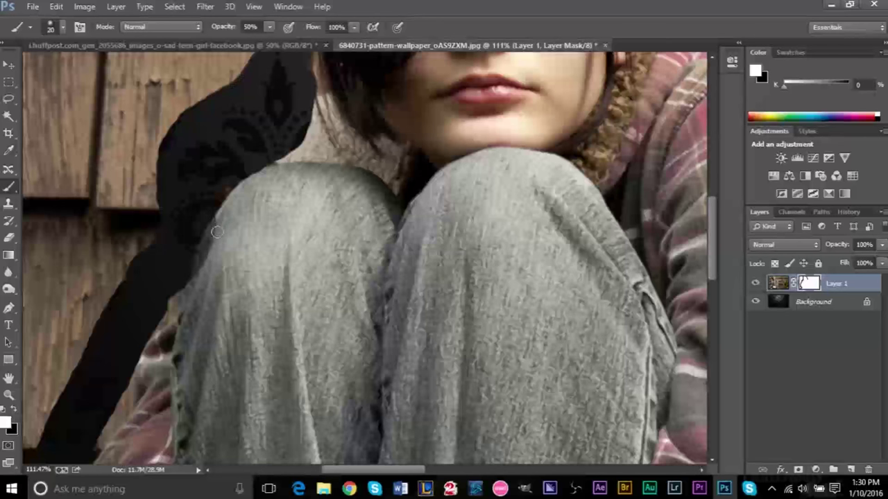
{"action": "left_click_drag", "start_coordinate": [196, 286], "coordinate": [215, 213]}
{"action": "left_click_drag", "start_coordinate": [180, 306], "coordinate": [202, 242]}
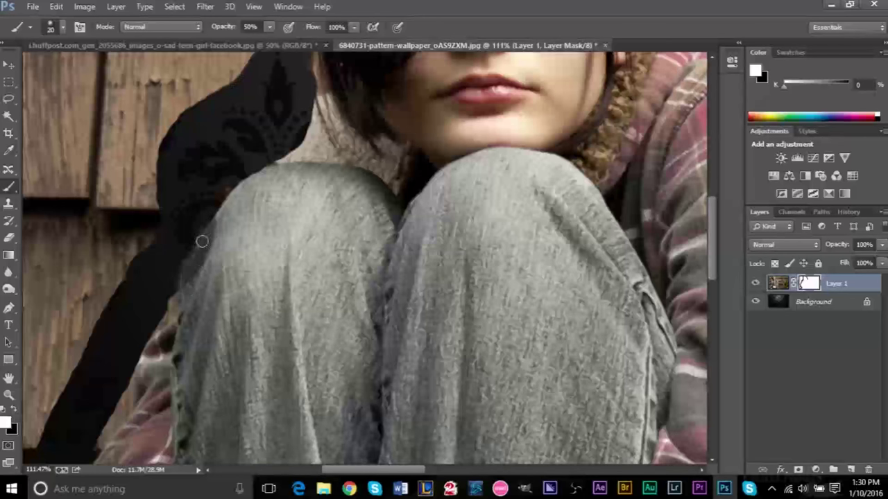
{"action": "mouse_move", "coordinate": [242, 181]}
{"action": "left_mouse_down"}
{"action": "mouse_move", "coordinate": [273, 141]}
{"action": "mouse_move", "coordinate": [310, 166]}
{"action": "mouse_move", "coordinate": [266, 151]}
{"action": "left_mouse_up"}
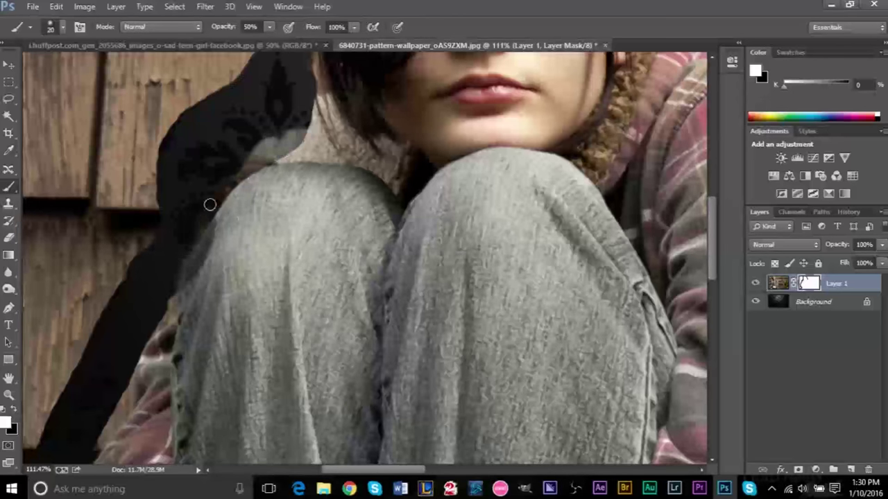
{"action": "left_click_drag", "start_coordinate": [211, 204], "coordinate": [174, 324]}
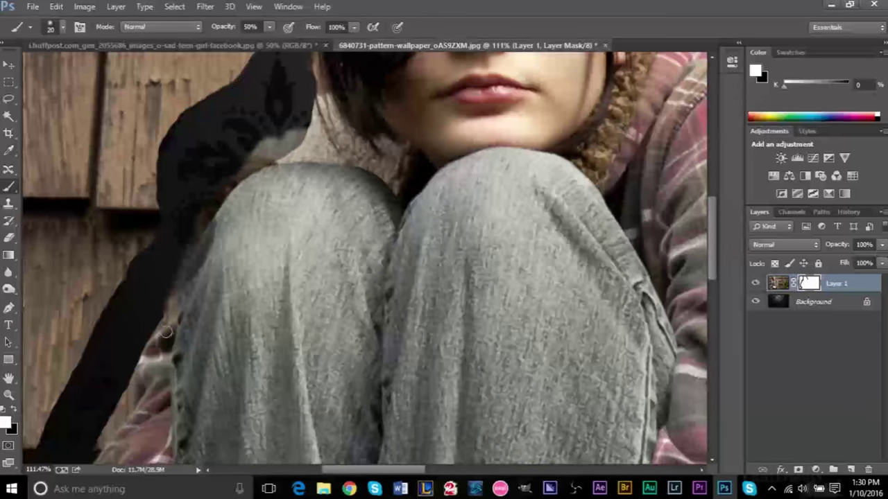
Restore the girl's hand and the grass at lower left on the mask
{"action": "scroll", "coordinate": [162, 370], "scroll_direction": "down", "scroll_amount": 10}
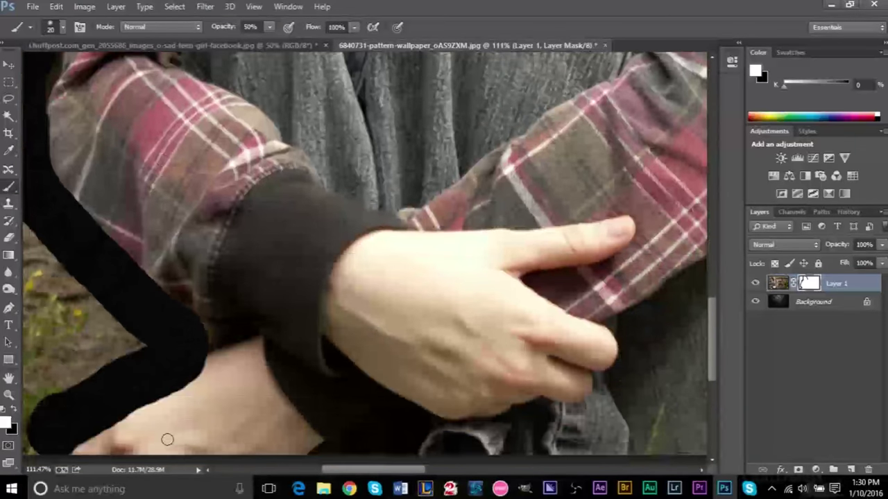
{"action": "scroll", "coordinate": [167, 439], "scroll_direction": "down", "scroll_amount": 3}
{"action": "left_click_drag", "start_coordinate": [145, 343], "coordinate": [203, 304]}
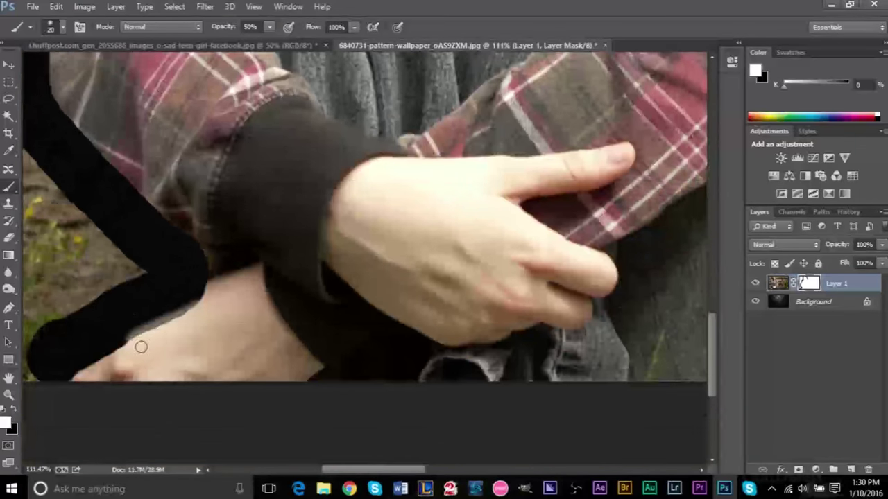
{"action": "mouse_move", "coordinate": [141, 347]}
{"action": "left_mouse_down"}
{"action": "mouse_move", "coordinate": [198, 317]}
{"action": "mouse_move", "coordinate": [121, 343]}
{"action": "mouse_move", "coordinate": [178, 326]}
{"action": "left_mouse_up"}
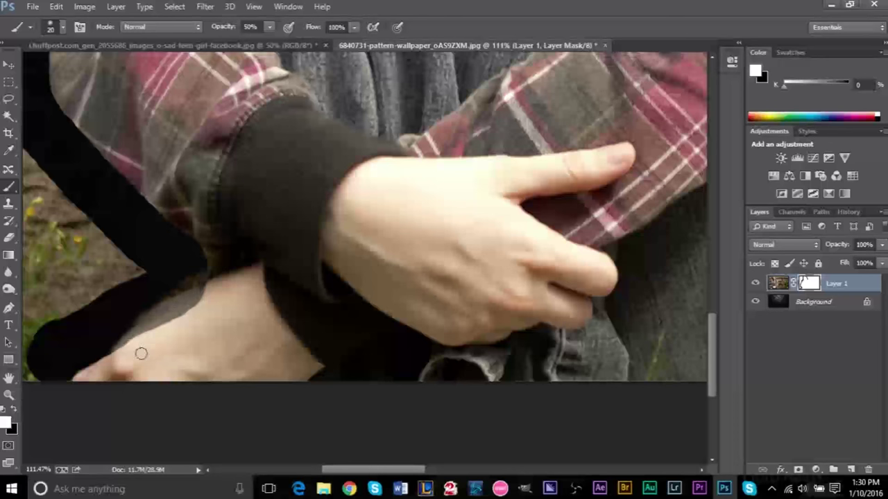
{"action": "left_click_drag", "start_coordinate": [60, 391], "coordinate": [84, 375]}
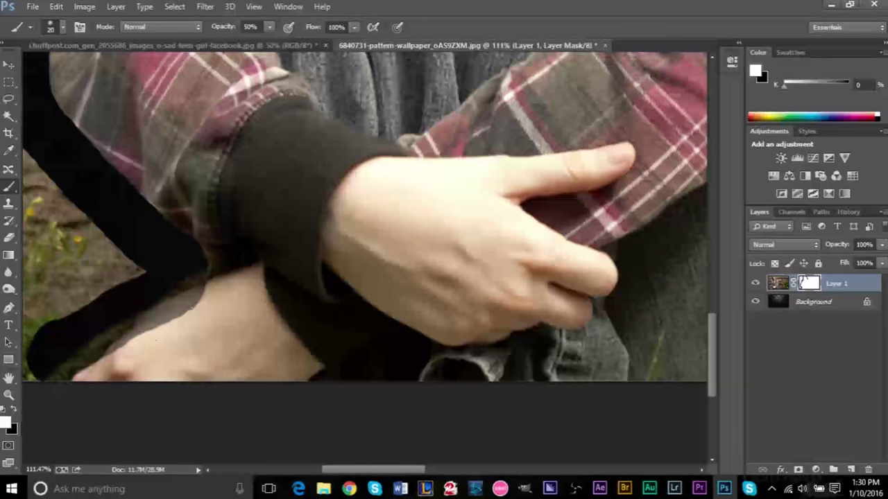
{"action": "mouse_move", "coordinate": [129, 340]}
{"action": "left_mouse_down"}
{"action": "mouse_move", "coordinate": [189, 274]}
{"action": "mouse_move", "coordinate": [193, 239]}
{"action": "left_mouse_up"}
Enlarge the brush to 160 px and clear the dark masked area at lower left
{"action": "left_click", "coordinate": [50, 31]}
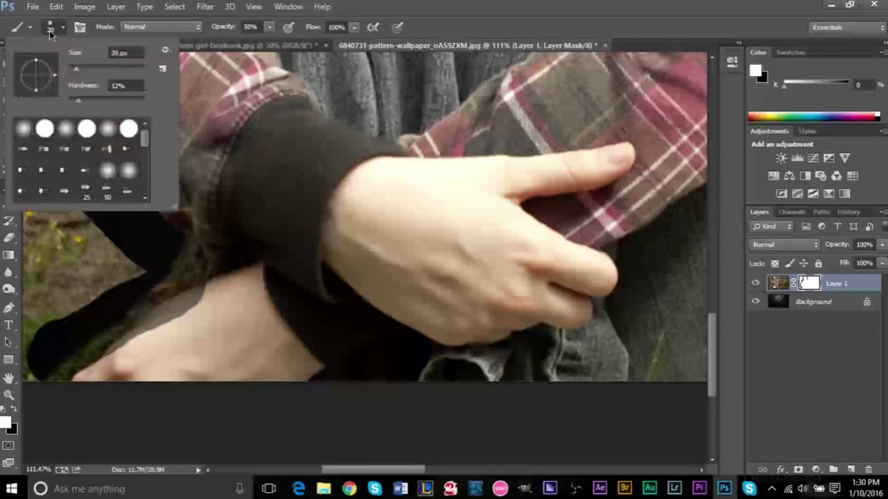
{"action": "double_click", "coordinate": [119, 53]}
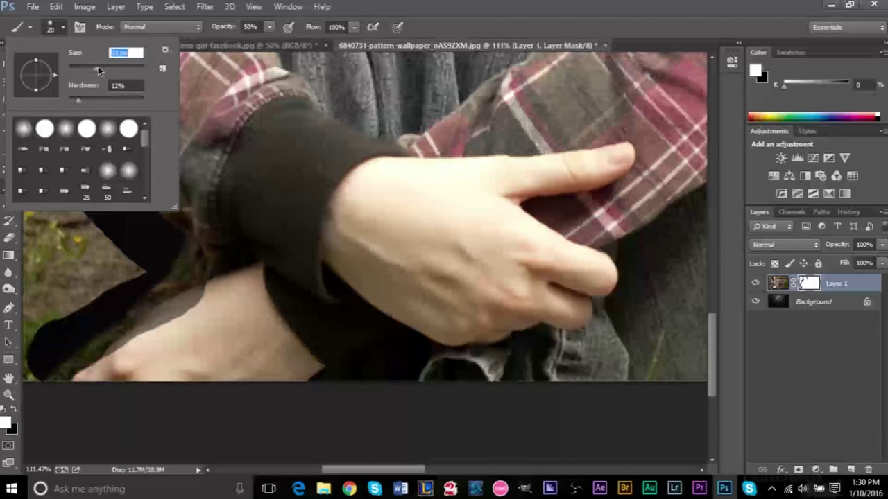
{"action": "type", "text": "160"}
{"action": "key", "text": "Return"}
{"action": "mouse_move", "coordinate": [114, 277]}
{"action": "left_mouse_down"}
{"action": "mouse_move", "coordinate": [93, 333]}
{"action": "mouse_move", "coordinate": [53, 362]}
{"action": "mouse_move", "coordinate": [135, 317]}
{"action": "mouse_move", "coordinate": [104, 359]}
{"action": "mouse_move", "coordinate": [109, 308]}
{"action": "left_mouse_up"}
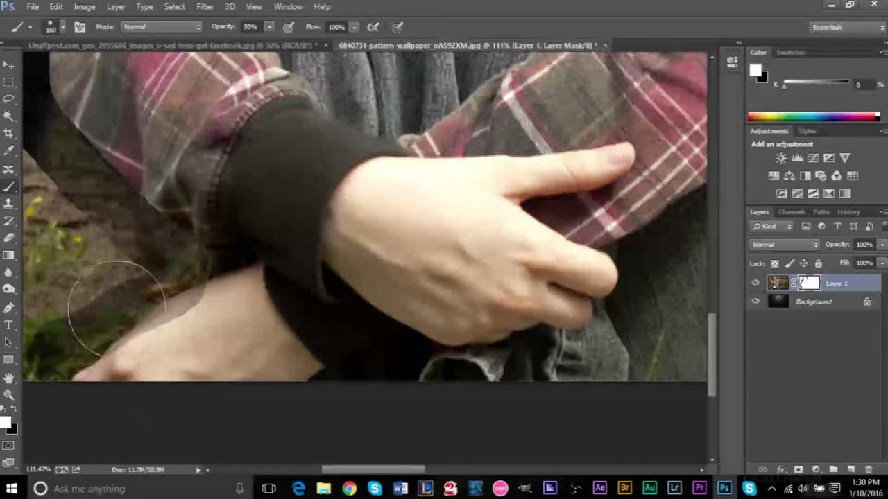
Adjust the brush hardness, restore the sleeve edge and ground, then undo those strokes
{"action": "scroll", "coordinate": [134, 254], "scroll_direction": "up", "scroll_amount": 2}
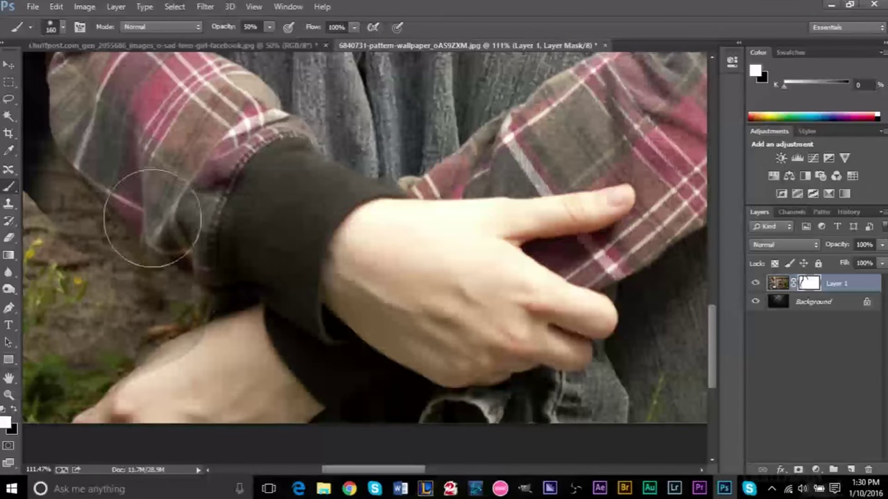
{"action": "left_click", "coordinate": [60, 28]}
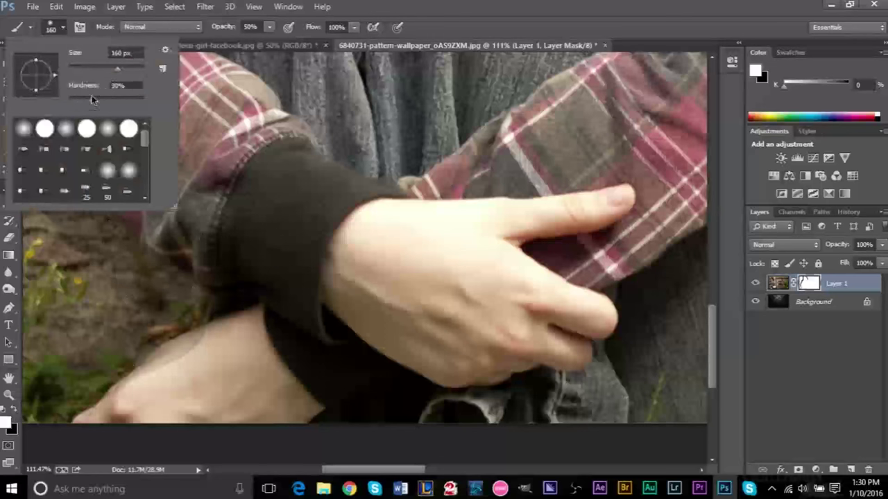
{"action": "left_click", "coordinate": [120, 86]}
{"action": "key", "text": "Return"}
{"action": "mouse_move", "coordinate": [128, 330]}
{"action": "left_mouse_down"}
{"action": "mouse_move", "coordinate": [176, 296]}
{"action": "mouse_move", "coordinate": [114, 304]}
{"action": "mouse_move", "coordinate": [100, 388]}
{"action": "mouse_move", "coordinate": [71, 362]}
{"action": "mouse_move", "coordinate": [129, 234]}
{"action": "left_mouse_up"}
{"action": "scroll", "coordinate": [128, 232], "scroll_direction": "down", "scroll_amount": 3}
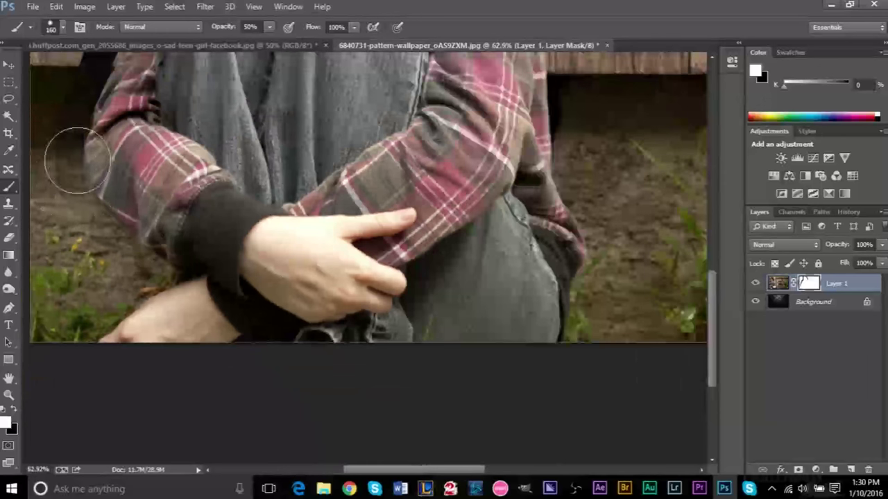
{"action": "scroll", "coordinate": [70, 159], "scroll_direction": "up", "scroll_amount": 2}
{"action": "scroll", "coordinate": [68, 305], "scroll_direction": "up", "scroll_amount": 6}
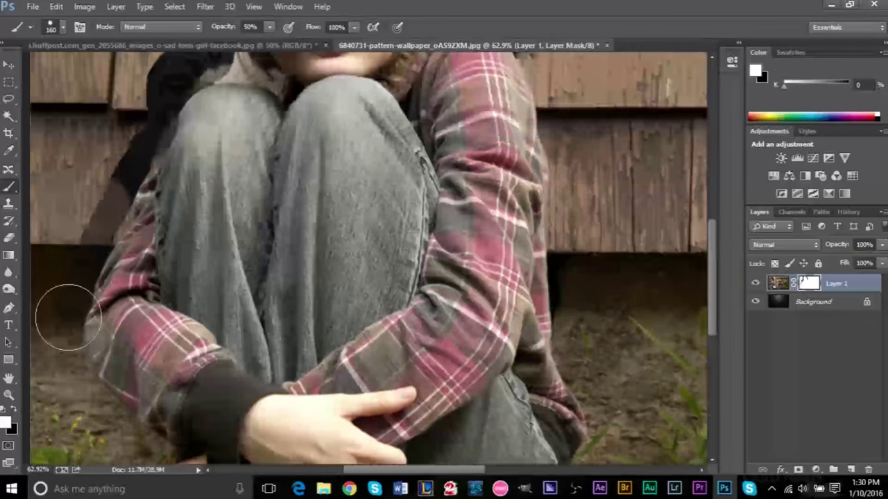
{"action": "key", "text": "ctrl+z"}
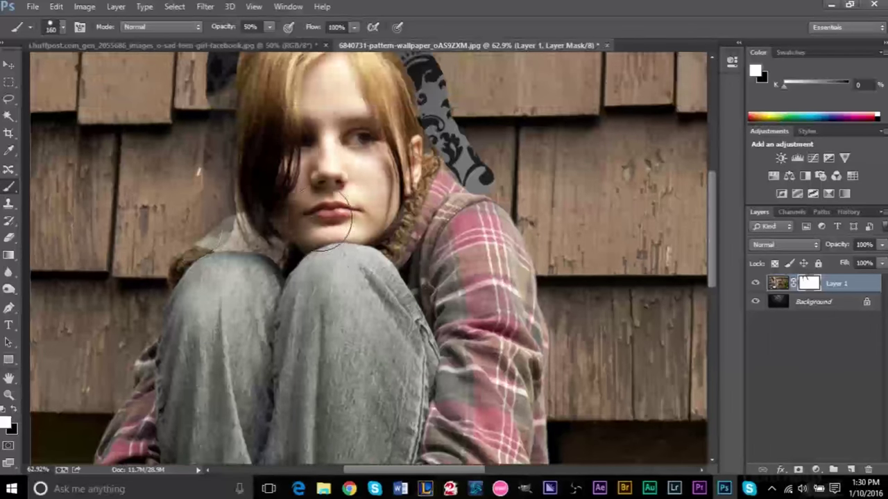
Paint back the photo beside the hair and shoulder, covering the remaining wallpaper there
{"action": "scroll", "coordinate": [207, 69], "scroll_direction": "up", "scroll_amount": 2}
{"action": "left_click_drag", "start_coordinate": [208, 69], "coordinate": [222, 76]}
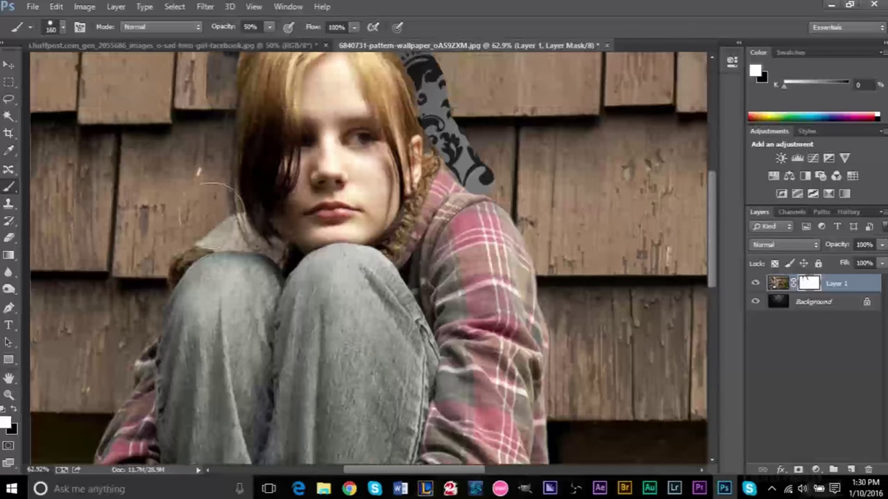
{"action": "left_click_drag", "start_coordinate": [430, 83], "coordinate": [472, 173]}
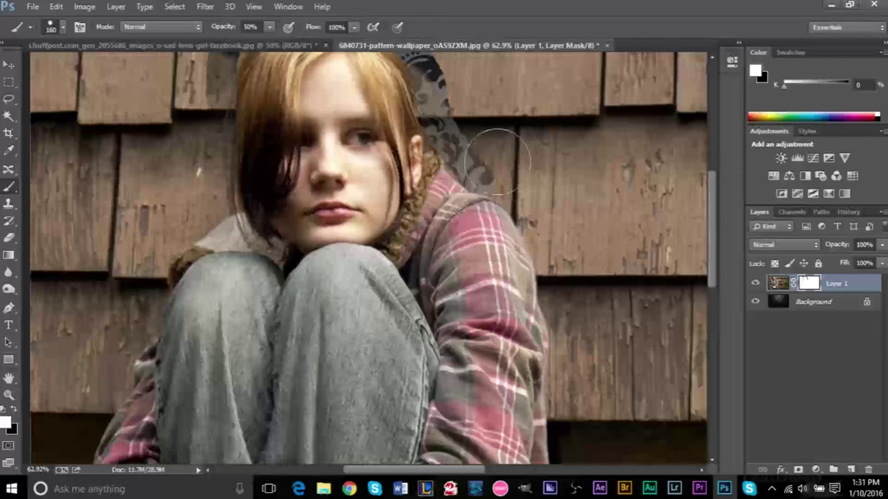
{"action": "scroll", "coordinate": [444, 299], "scroll_direction": "up", "scroll_amount": 2}
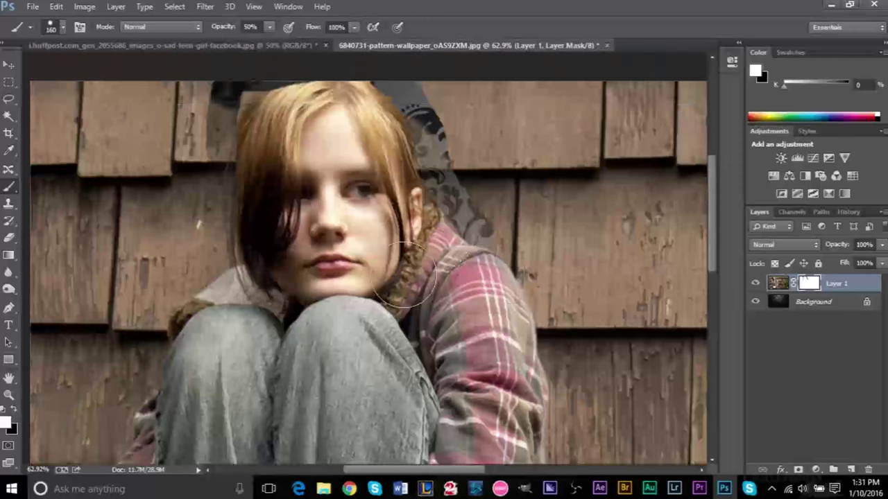
{"action": "mouse_move", "coordinate": [530, 267]}
{"action": "left_mouse_down"}
{"action": "mouse_move", "coordinate": [431, 135]}
{"action": "mouse_move", "coordinate": [494, 270]}
{"action": "mouse_move", "coordinate": [416, 124]}
{"action": "mouse_move", "coordinate": [434, 118]}
{"action": "mouse_move", "coordinate": [465, 222]}
{"action": "mouse_move", "coordinate": [422, 107]}
{"action": "mouse_move", "coordinate": [439, 165]}
{"action": "mouse_move", "coordinate": [510, 240]}
{"action": "left_mouse_up"}
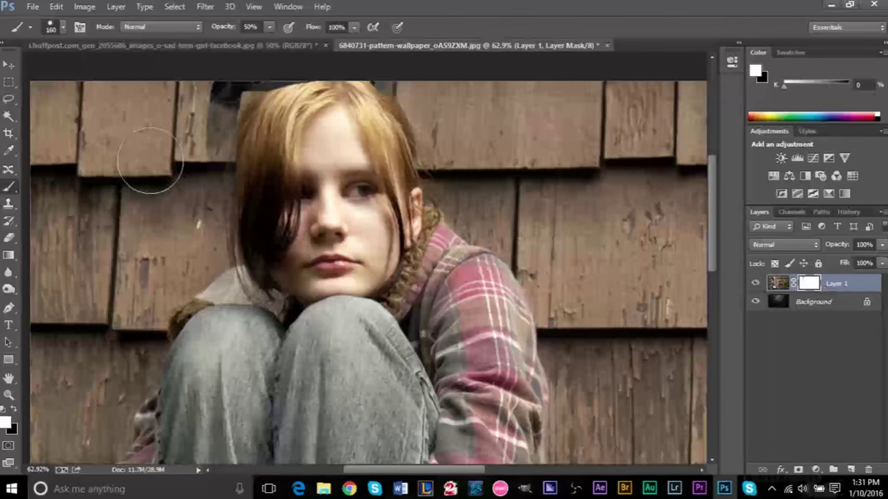
{"action": "scroll", "coordinate": [200, 190], "scroll_direction": "up", "scroll_amount": 2}
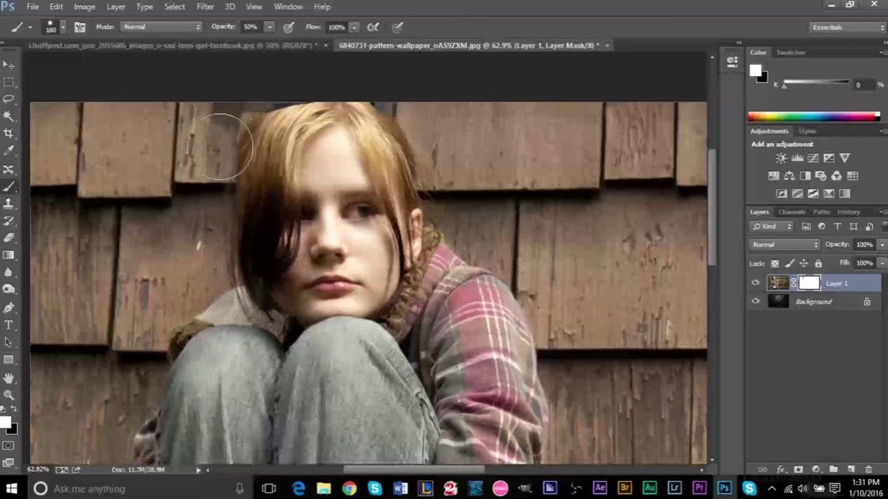
{"action": "scroll", "coordinate": [212, 146], "scroll_direction": "down", "scroll_amount": 3}
{"action": "scroll", "coordinate": [426, 159], "scroll_direction": "down", "scroll_amount": 2}
{"action": "scroll", "coordinate": [427, 159], "scroll_direction": "down", "scroll_amount": 3}
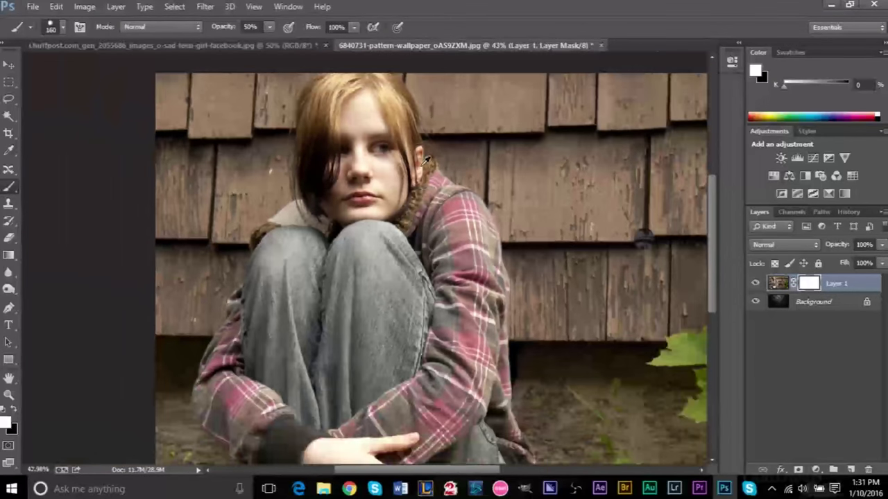
{"action": "scroll", "coordinate": [426, 159], "scroll_direction": "down", "scroll_amount": 1}
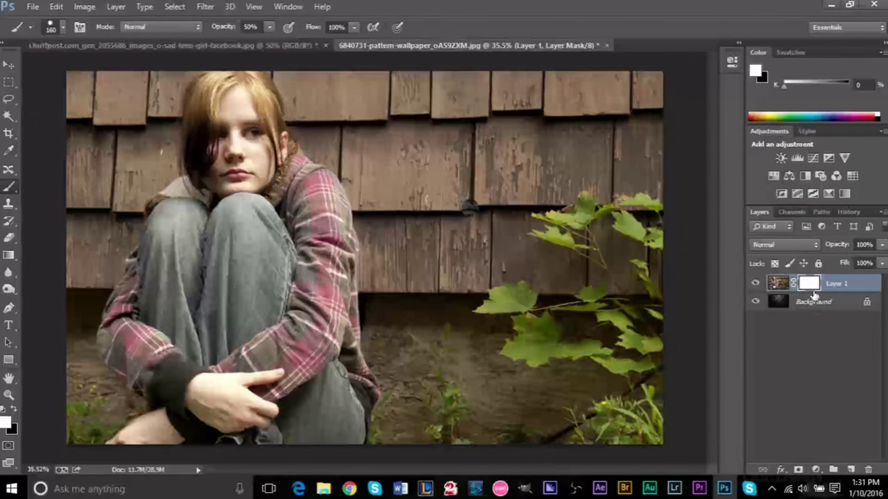
{"action": "key", "text": "ctrl+2"}
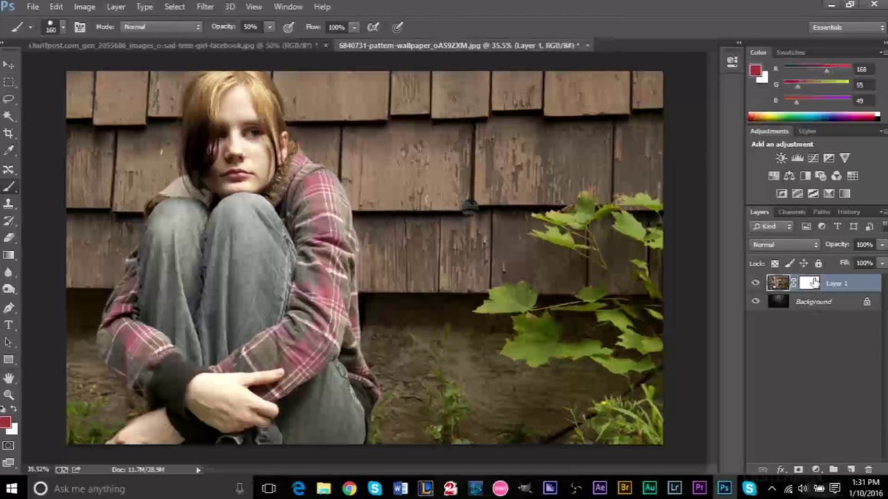
{"action": "left_click", "coordinate": [810, 283]}
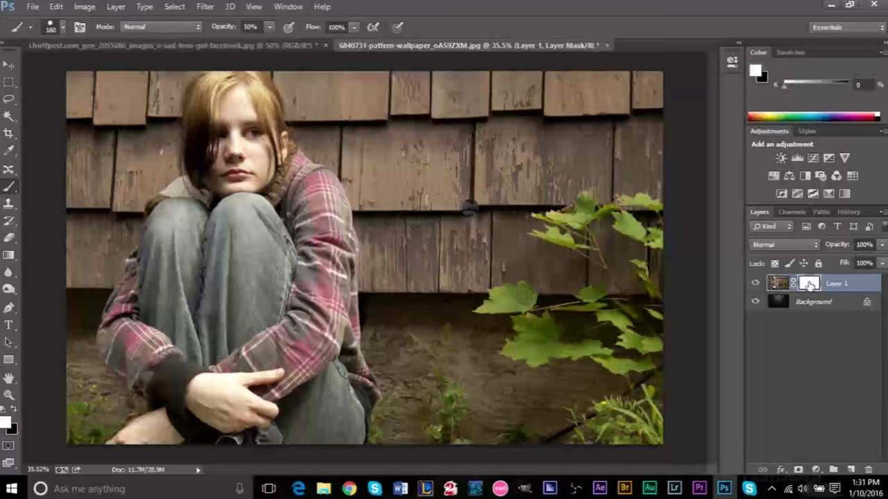
Delete Layer 1's old mask, lasso a rough arch around the girl, and mask to it
{"action": "right_click", "coordinate": [810, 283]}
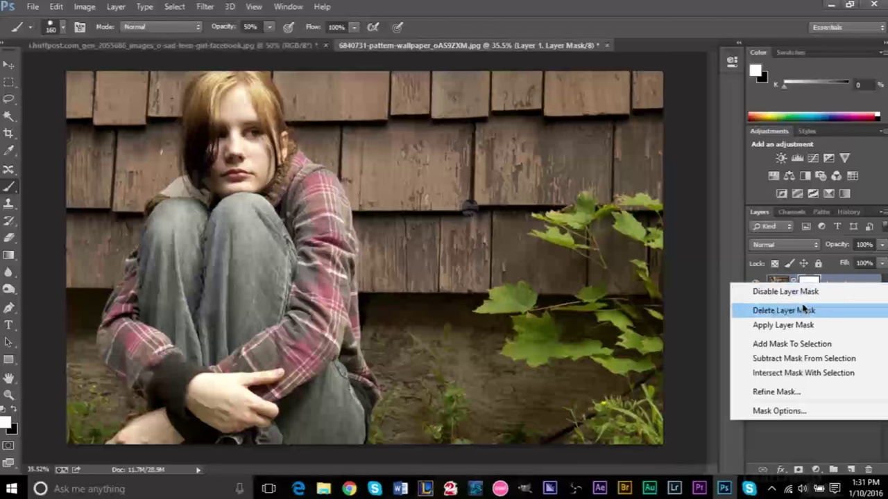
{"action": "left_click", "coordinate": [802, 312]}
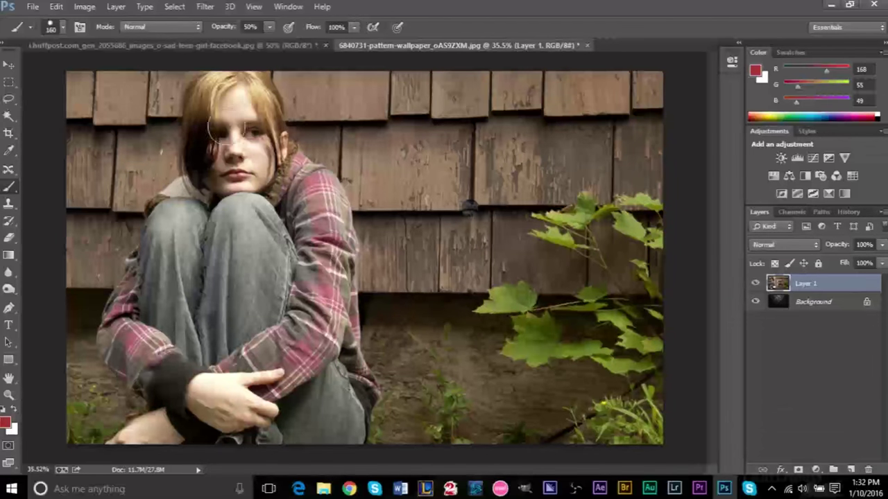
{"action": "left_click", "coordinate": [10, 101]}
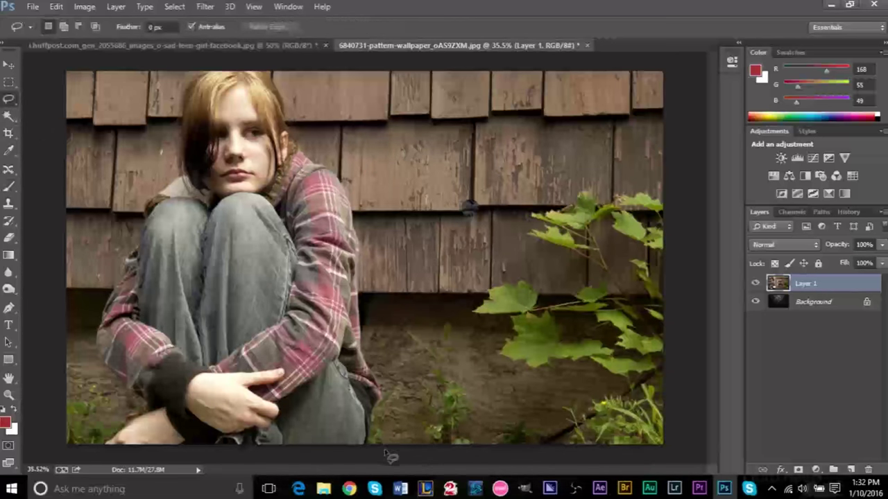
{"action": "left_click_drag", "start_coordinate": [390, 456], "coordinate": [395, 262]}
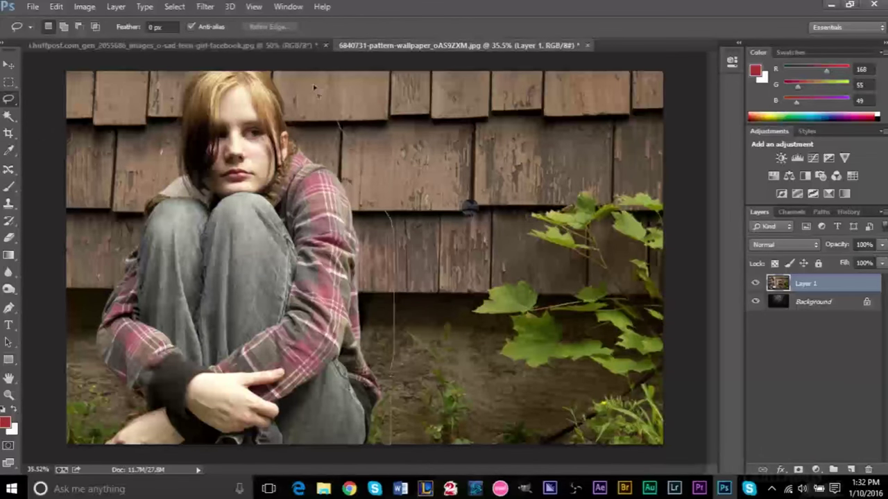
{"action": "mouse_move", "coordinate": [257, 59]}
{"action": "left_mouse_down"}
{"action": "mouse_move", "coordinate": [199, 57]}
{"action": "mouse_move", "coordinate": [157, 73]}
{"action": "mouse_move", "coordinate": [127, 172]}
{"action": "left_mouse_up"}
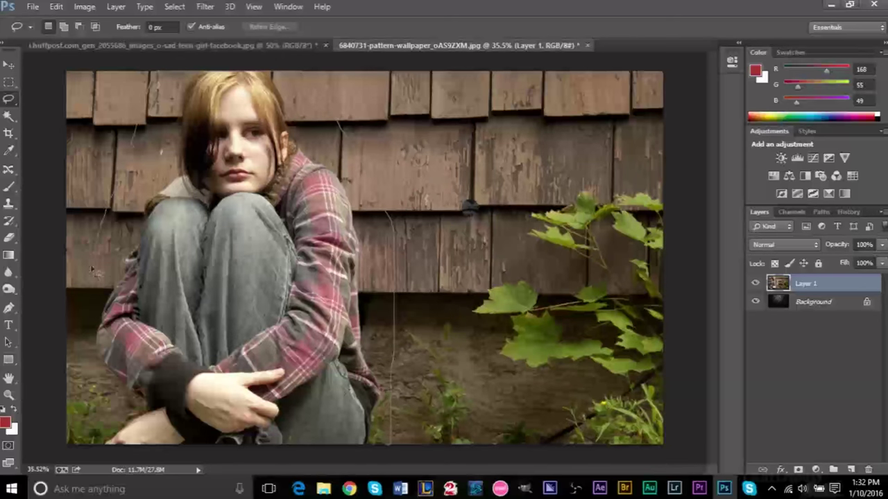
{"action": "left_click_drag", "start_coordinate": [92, 269], "coordinate": [75, 387]}
{"action": "left_click_drag", "start_coordinate": [81, 459], "coordinate": [394, 460]}
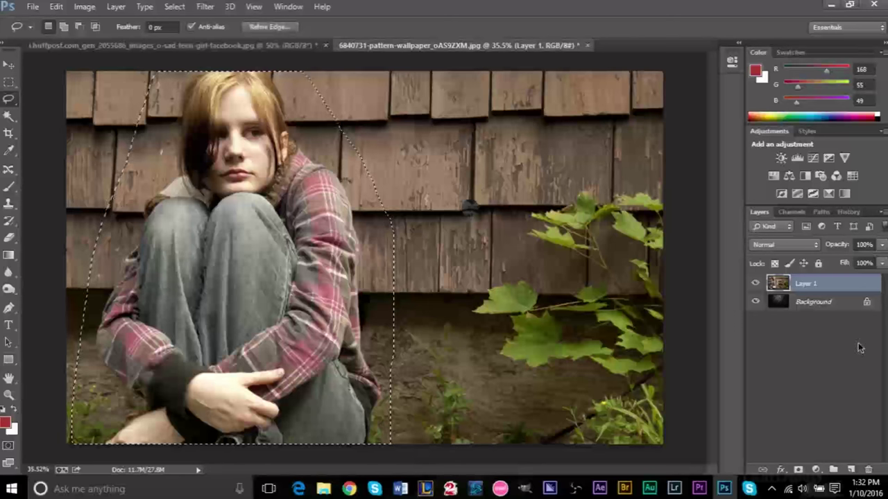
{"action": "left_click", "coordinate": [799, 471]}
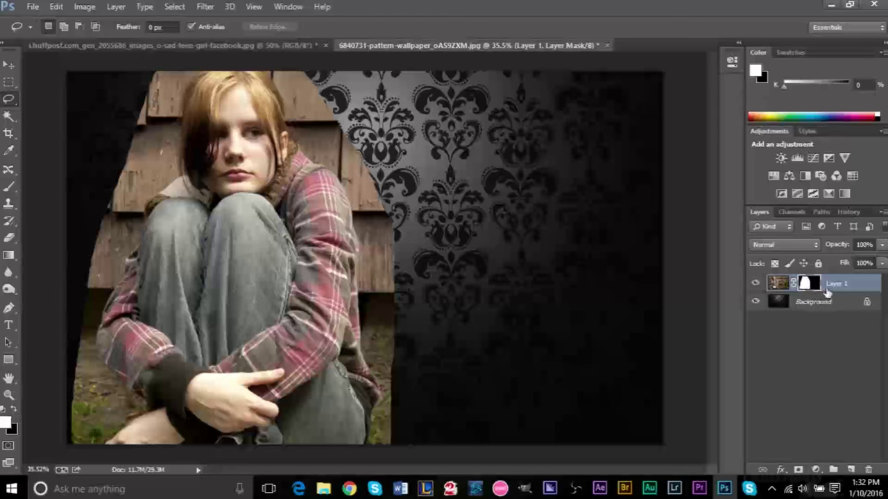
Switch between Layer 1's photo and mask, dismiss the Layer Style dialog, and right-click the mask
{"action": "key", "text": "ctrl+2"}
{"action": "left_click", "coordinate": [806, 286]}
{"action": "left_click", "coordinate": [796, 288]}
{"action": "left_click", "coordinate": [815, 287]}
{"action": "left_click", "coordinate": [789, 286]}
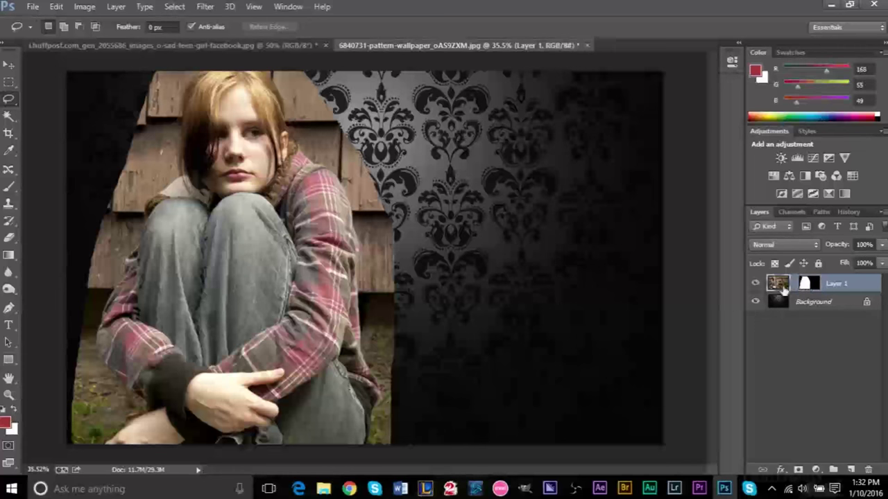
{"action": "double_click", "coordinate": [783, 288]}
{"action": "left_click", "coordinate": [646, 94]}
{"action": "key", "text": "l"}
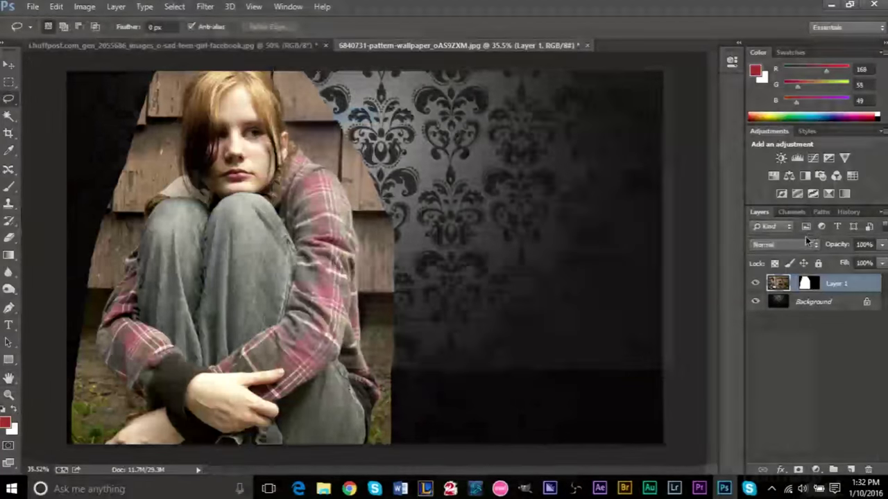
{"action": "left_click", "coordinate": [806, 283]}
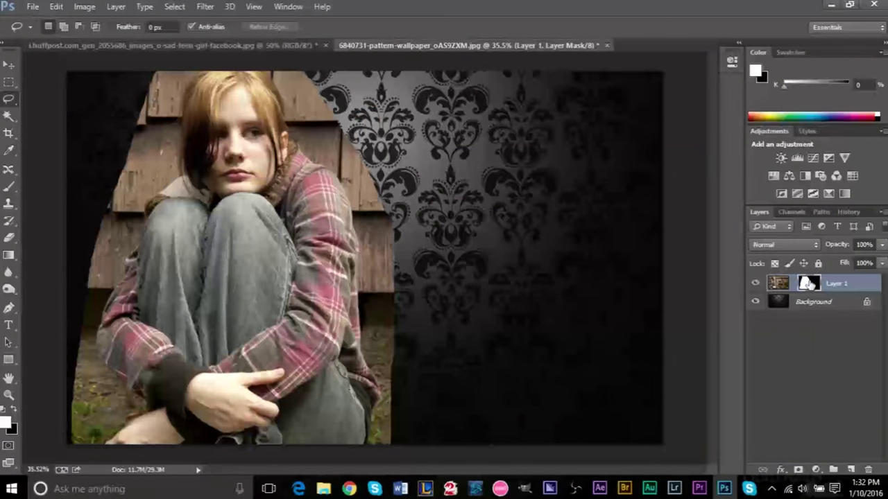
{"action": "right_click", "coordinate": [809, 285]}
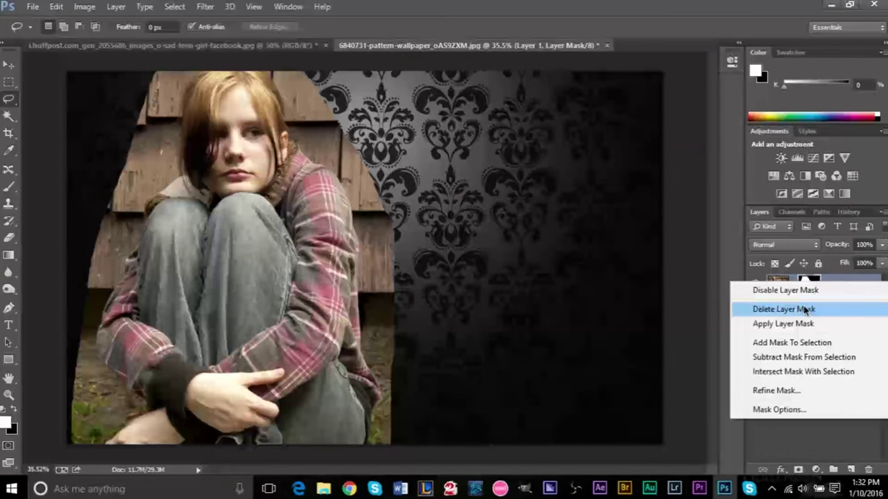
{"action": "left_click", "coordinate": [802, 309]}
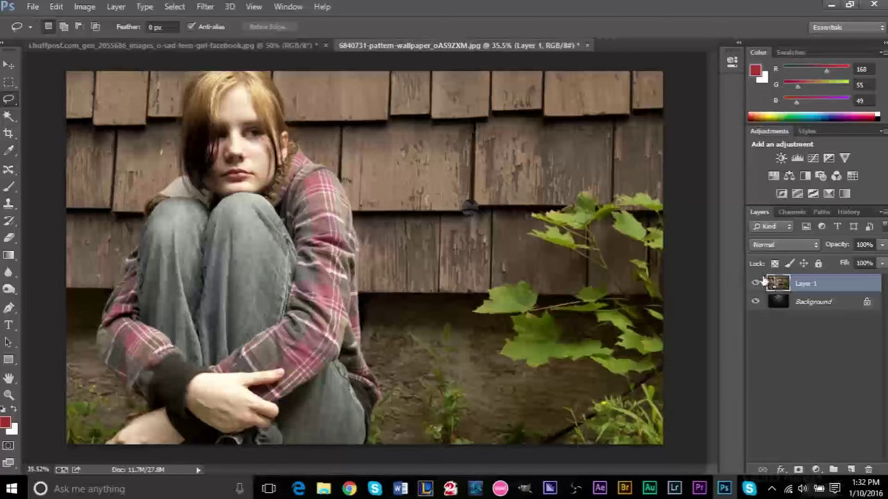
{"action": "key", "text": "ctrl+z"}
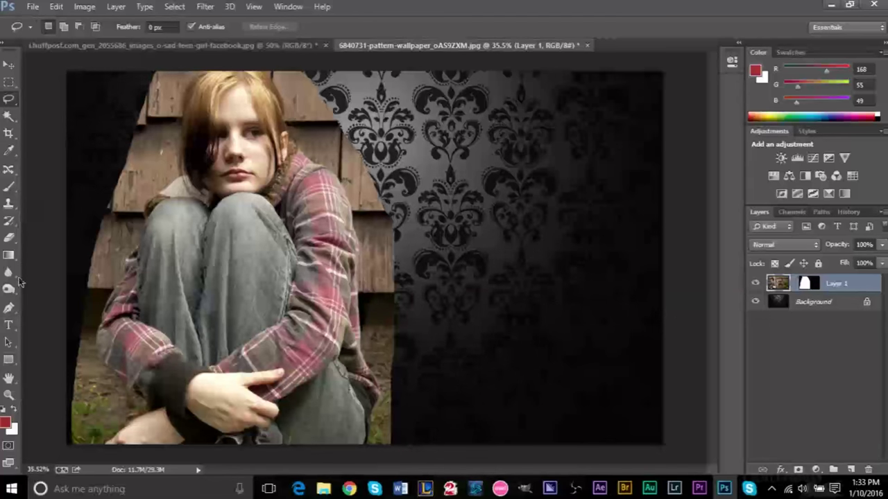
{"action": "left_click", "coordinate": [9, 186]}
{"action": "left_click", "coordinate": [6, 421]}
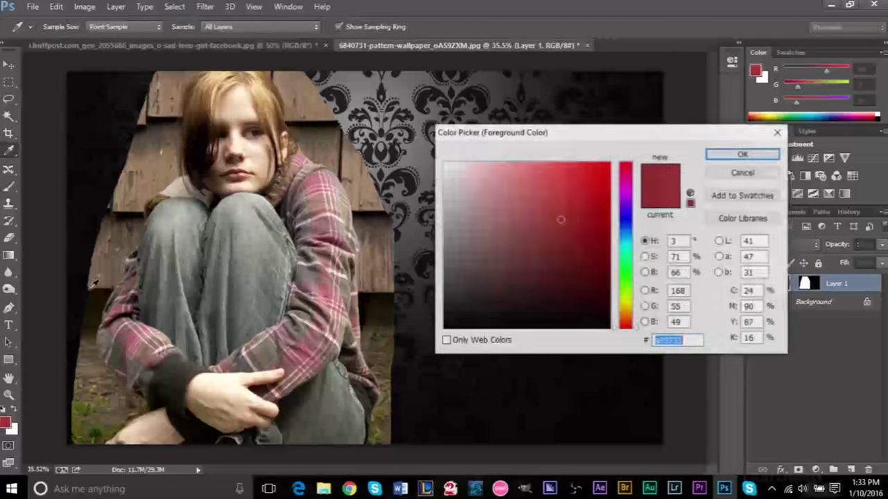
{"action": "type", "text": "000000"}
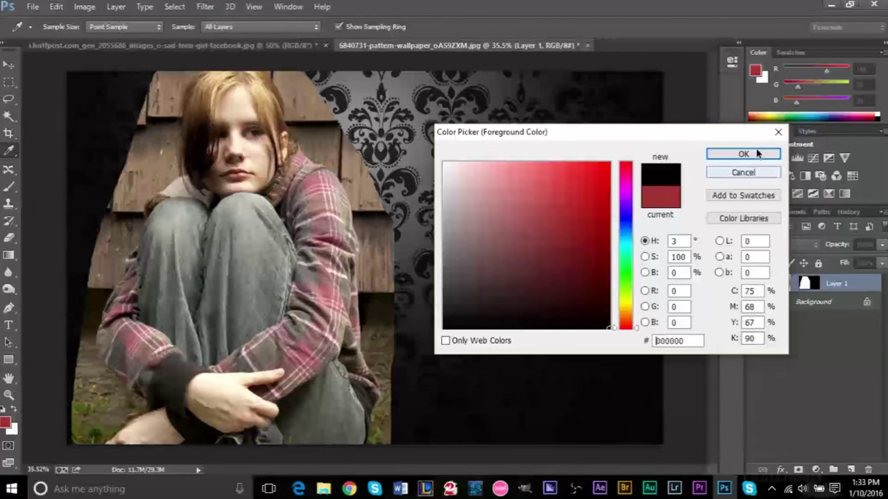
{"action": "left_click", "coordinate": [743, 154]}
{"action": "mouse_move", "coordinate": [393, 193]}
{"action": "left_mouse_down"}
{"action": "mouse_move", "coordinate": [400, 297]}
{"action": "mouse_move", "coordinate": [374, 199]}
{"action": "mouse_move", "coordinate": [393, 317]}
{"action": "left_mouse_up"}
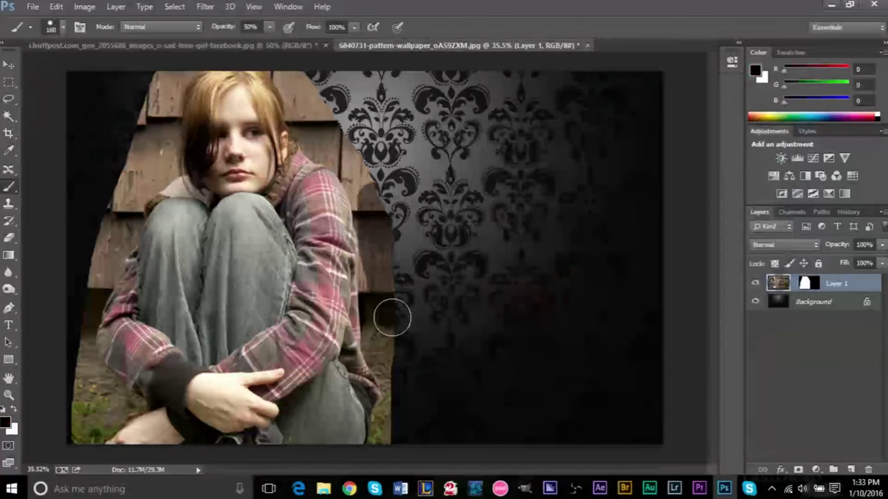
{"action": "key", "text": "ctrl+z"}
{"action": "left_click", "coordinate": [804, 283]}
{"action": "key", "text": "x"}
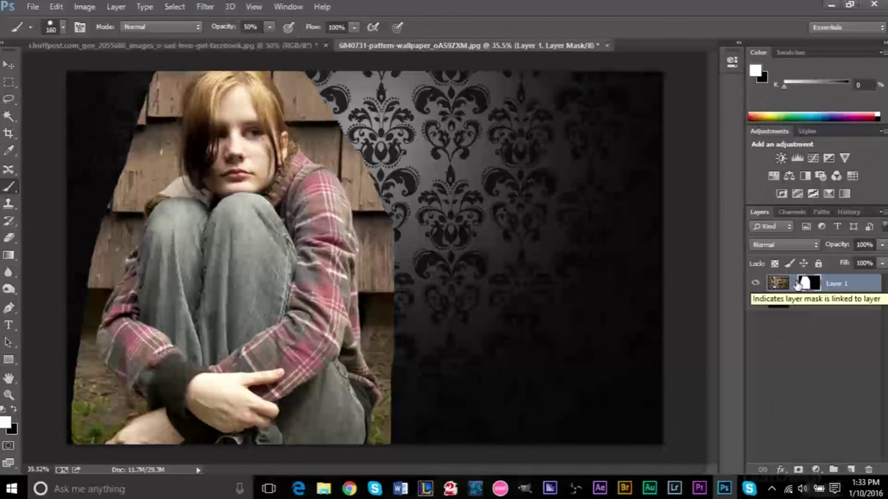
{"action": "left_click", "coordinate": [778, 283]}
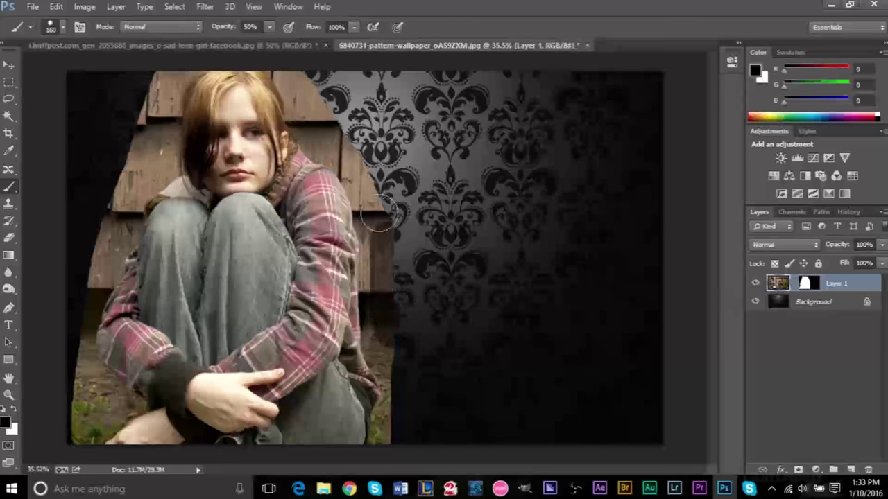
{"action": "mouse_move", "coordinate": [380, 215]}
{"action": "left_mouse_down"}
{"action": "mouse_move", "coordinate": [378, 358]}
{"action": "mouse_move", "coordinate": [341, 359]}
{"action": "mouse_move", "coordinate": [303, 153]}
{"action": "mouse_move", "coordinate": [283, 208]}
{"action": "mouse_move", "coordinate": [258, 380]}
{"action": "mouse_move", "coordinate": [237, 174]}
{"action": "mouse_move", "coordinate": [174, 129]}
{"action": "mouse_move", "coordinate": [133, 55]}
{"action": "mouse_move", "coordinate": [138, 182]}
{"action": "mouse_move", "coordinate": [201, 83]}
{"action": "mouse_move", "coordinate": [261, 209]}
{"action": "mouse_move", "coordinate": [379, 306]}
{"action": "left_mouse_up"}
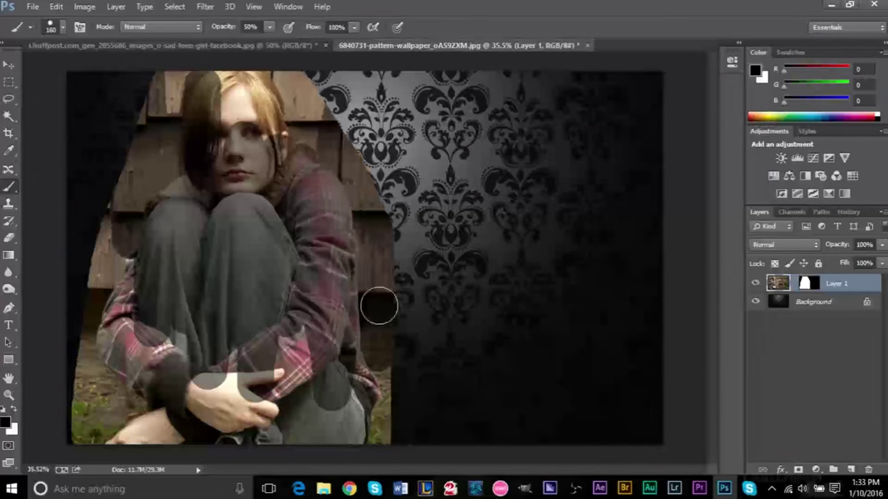
{"action": "key", "text": "ctrl+z"}
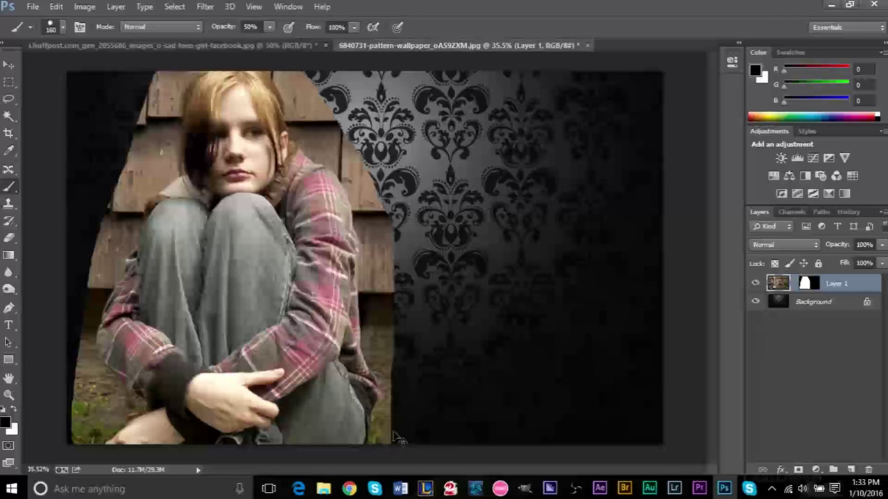
Toggle between Layer 1's photo and mask thumbnails, ending with the mask targeted
{"action": "left_click", "coordinate": [815, 284]}
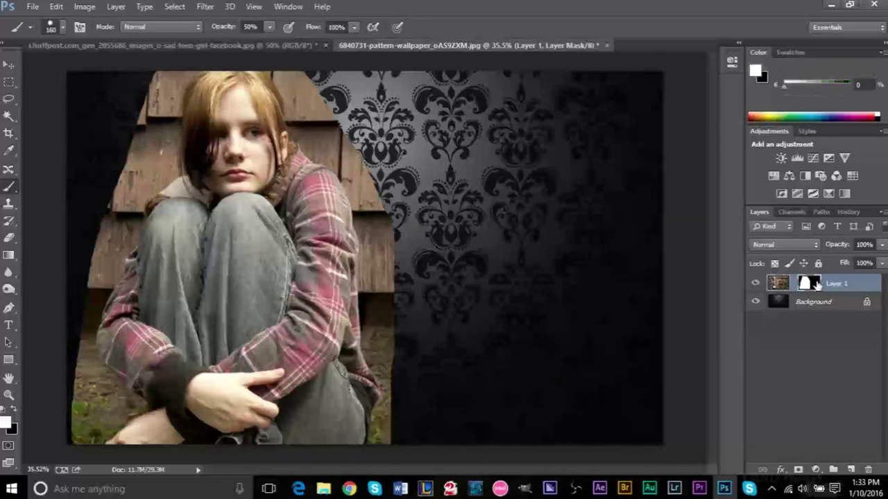
{"action": "left_click", "coordinate": [778, 284]}
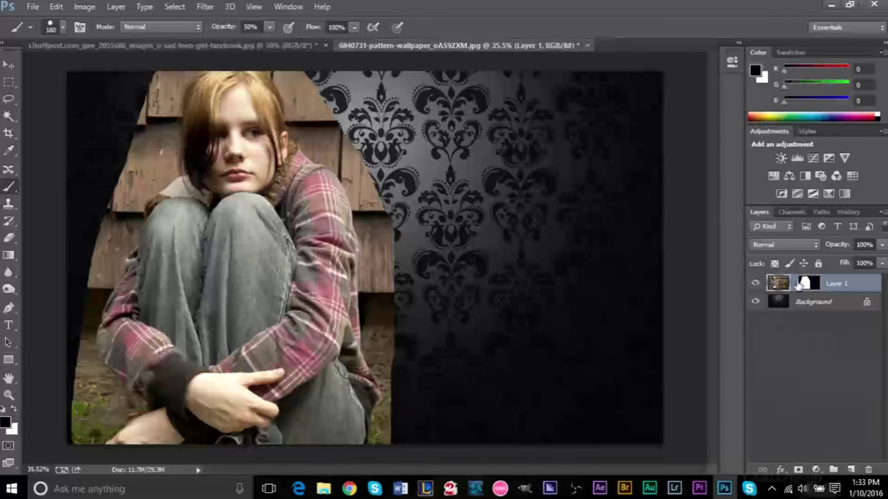
{"action": "left_click", "coordinate": [803, 283]}
{"action": "left_click", "coordinate": [779, 284]}
{"action": "left_click", "coordinate": [805, 284]}
{"action": "left_click", "coordinate": [779, 285]}
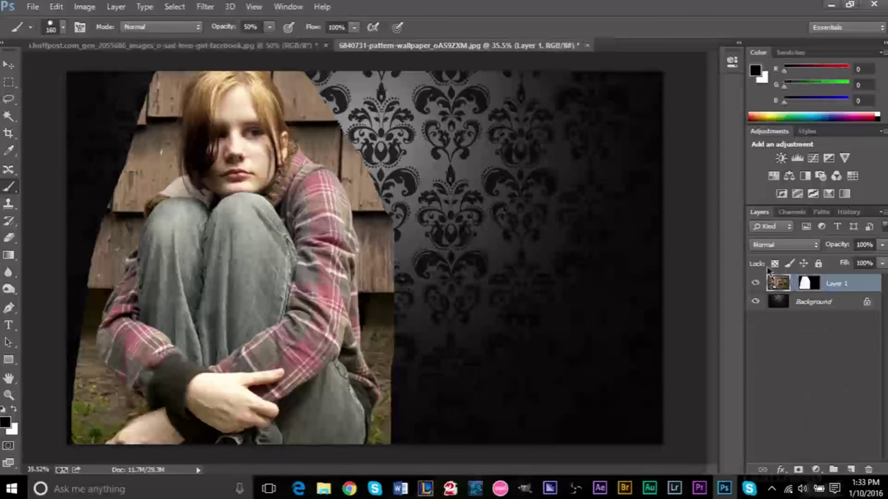
{"action": "left_click", "coordinate": [815, 289]}
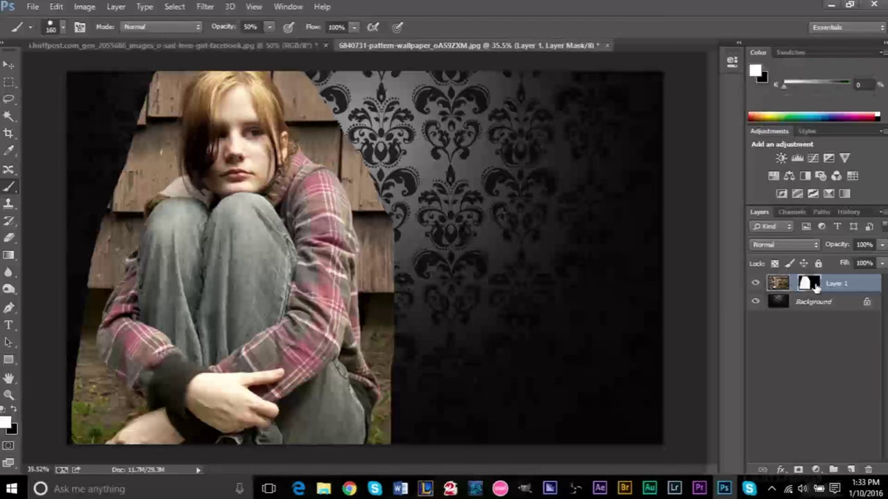
Pick a hard round brush at 184 px and paint the mask to reveal a faint wall strip
{"action": "left_click", "coordinate": [63, 27]}
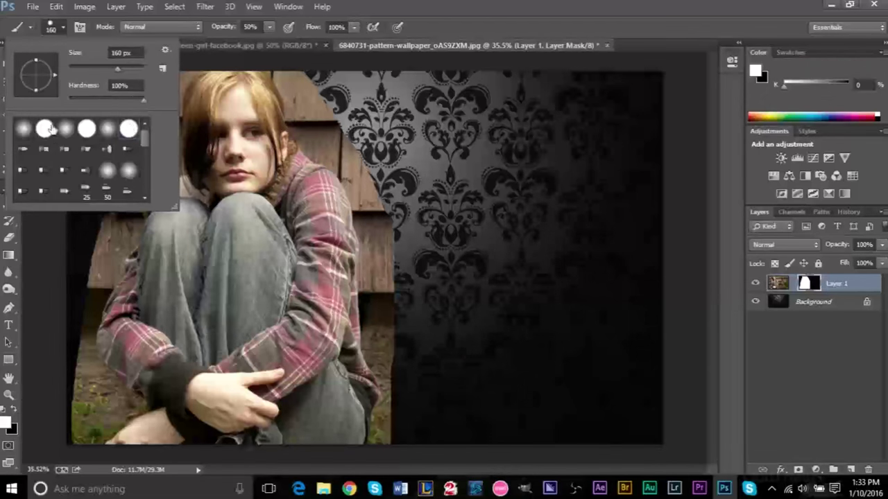
{"action": "double_click", "coordinate": [86, 129]}
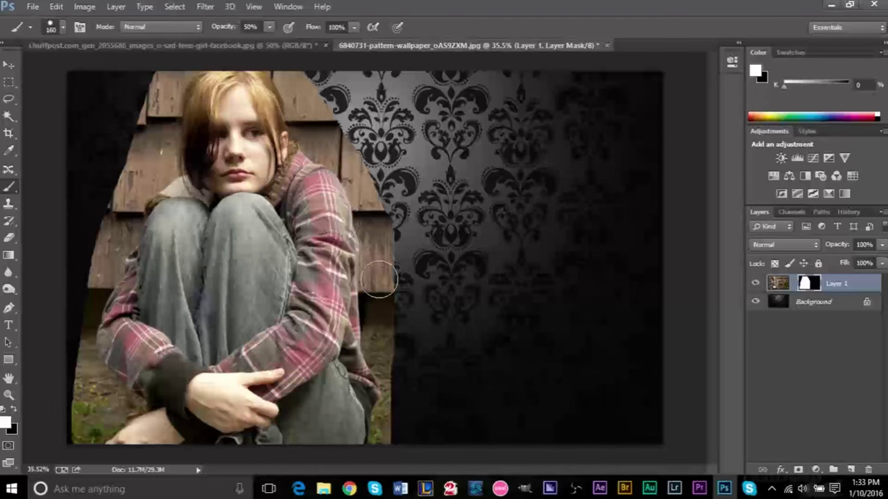
{"action": "mouse_move", "coordinate": [379, 279]}
{"action": "left_mouse_down"}
{"action": "mouse_move", "coordinate": [404, 296]}
{"action": "mouse_move", "coordinate": [405, 309]}
{"action": "mouse_move", "coordinate": [397, 217]}
{"action": "mouse_move", "coordinate": [397, 342]}
{"action": "left_mouse_up"}
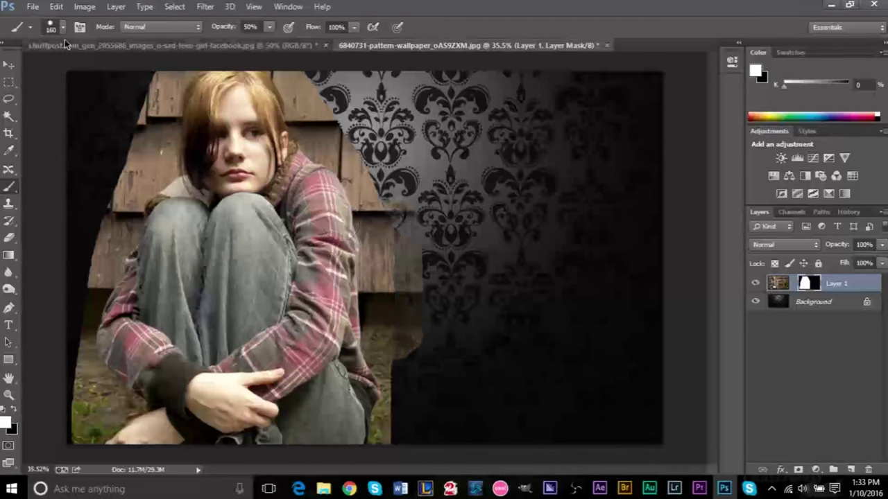
{"action": "key", "text": "ctrl+z"}
{"action": "left_click", "coordinate": [63, 28]}
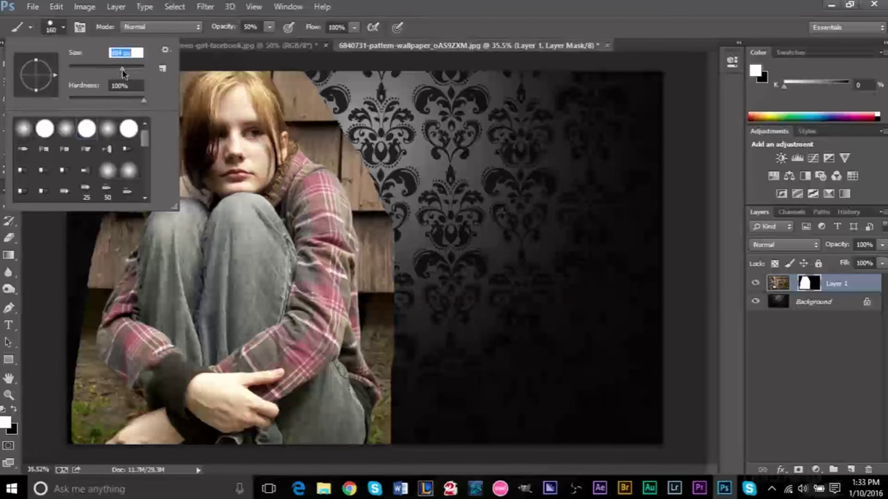
{"action": "key", "text": "Return"}
{"action": "mouse_move", "coordinate": [398, 260]}
{"action": "left_mouse_down"}
{"action": "mouse_move", "coordinate": [413, 278]}
{"action": "mouse_move", "coordinate": [378, 254]}
{"action": "mouse_move", "coordinate": [414, 238]}
{"action": "mouse_move", "coordinate": [417, 439]}
{"action": "mouse_move", "coordinate": [420, 250]}
{"action": "mouse_move", "coordinate": [382, 318]}
{"action": "mouse_move", "coordinate": [389, 414]}
{"action": "mouse_move", "coordinate": [407, 239]}
{"action": "mouse_move", "coordinate": [441, 469]}
{"action": "mouse_move", "coordinate": [448, 395]}
{"action": "mouse_move", "coordinate": [457, 459]}
{"action": "mouse_move", "coordinate": [427, 378]}
{"action": "mouse_move", "coordinate": [455, 487]}
{"action": "mouse_move", "coordinate": [493, 391]}
{"action": "mouse_move", "coordinate": [469, 445]}
{"action": "mouse_move", "coordinate": [484, 364]}
{"action": "mouse_move", "coordinate": [413, 266]}
{"action": "mouse_move", "coordinate": [420, 264]}
{"action": "mouse_move", "coordinate": [382, 179]}
{"action": "mouse_move", "coordinate": [399, 120]}
{"action": "mouse_move", "coordinate": [393, 152]}
{"action": "mouse_move", "coordinate": [441, 116]}
{"action": "left_mouse_up"}
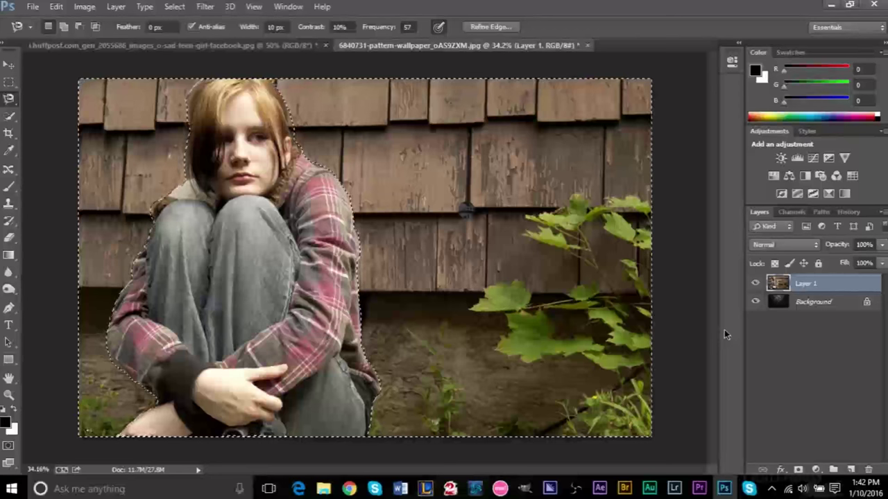
{"action": "left_click", "coordinate": [796, 298]}
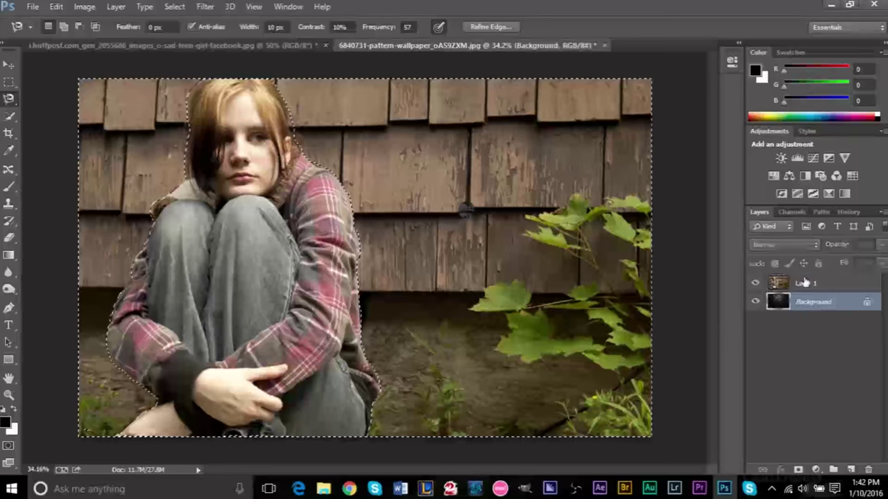
{"action": "left_click", "coordinate": [802, 283]}
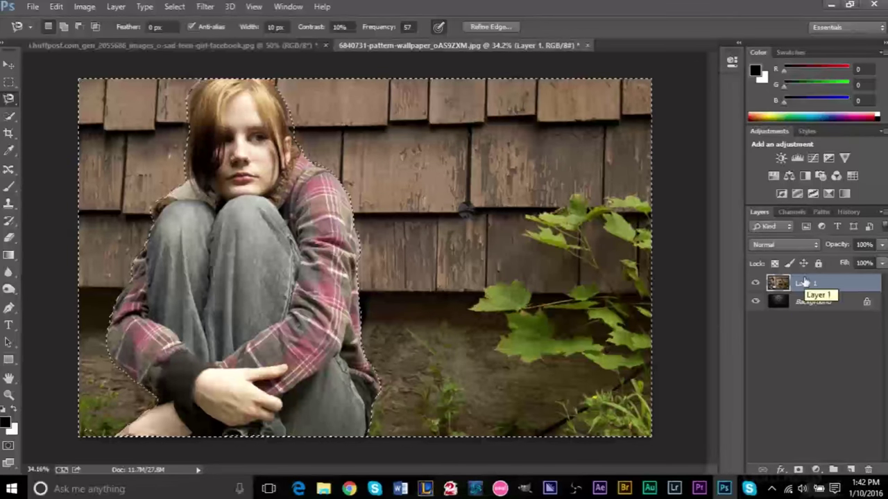